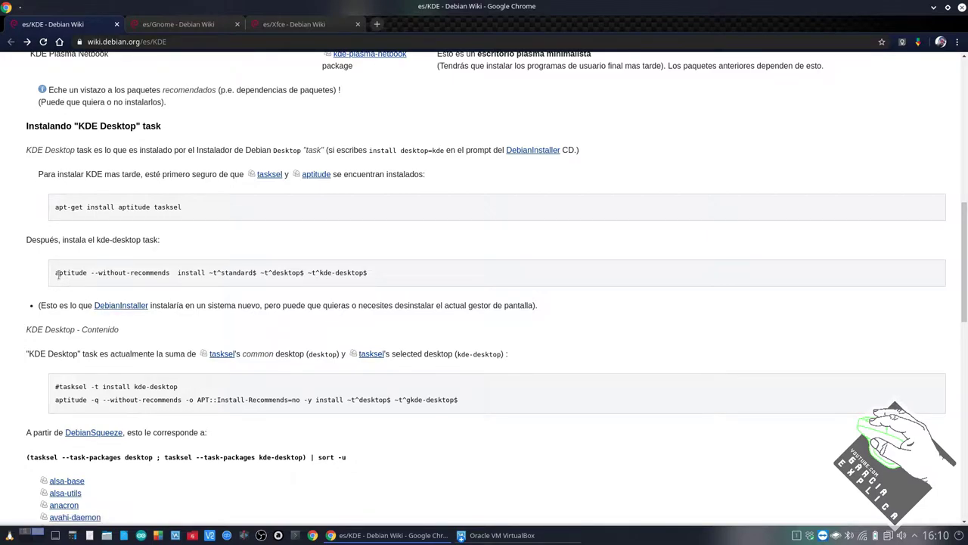
pyautogui.moveTo(55, 272); pyautogui.dragTo(406, 277)
pyautogui.click(401, 279)
pyautogui.moveTo(56, 207); pyautogui.dragTo(205, 229)
pyautogui.moveTo(58, 273); pyautogui.dragTo(230, 274)
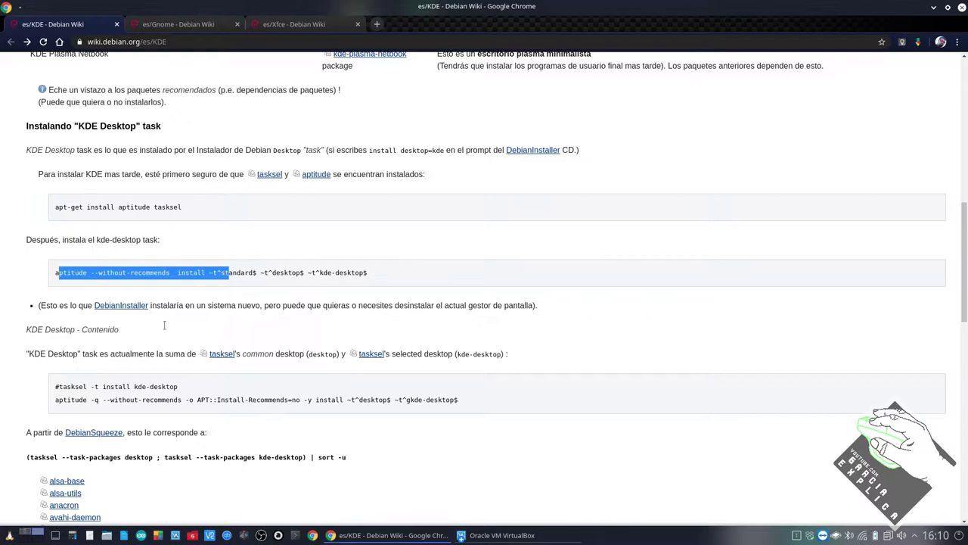
pyautogui.click(59, 384)
pyautogui.moveTo(56, 394); pyautogui.dragTo(61, 211)
pyautogui.click(87, 217)
pyautogui.click(156, 27)
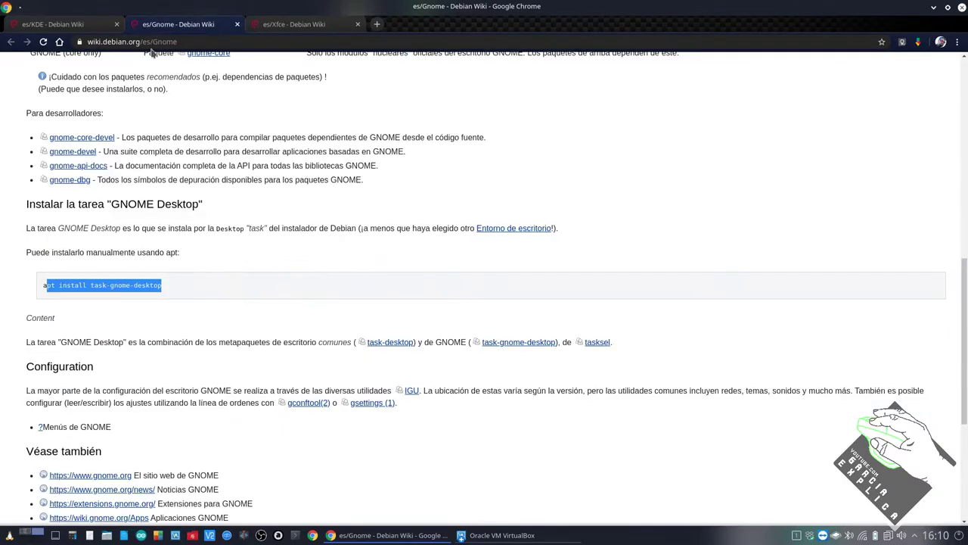
pyautogui.click(103, 310)
pyautogui.scroll(-3, 103, 303)
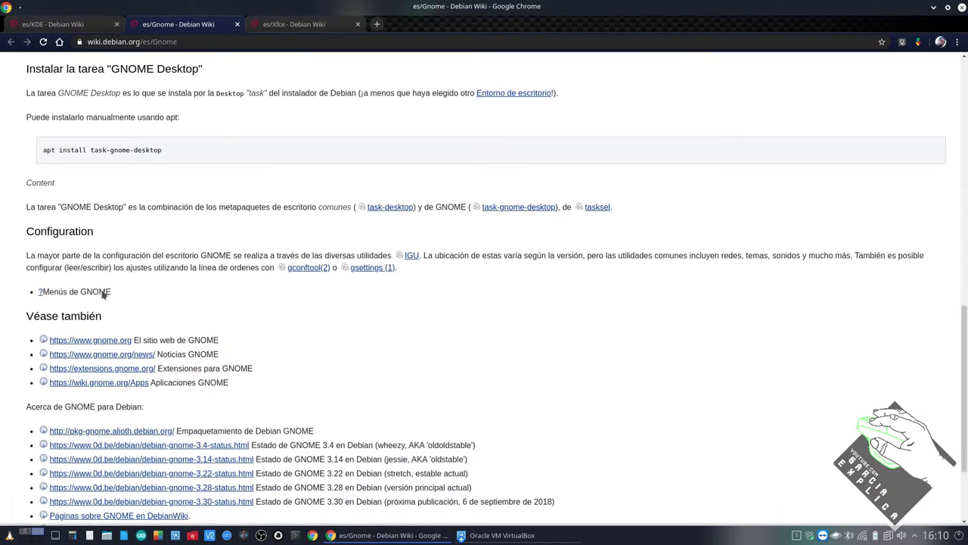
pyautogui.scroll(2, 104, 287)
pyautogui.scroll(1, 103, 286)
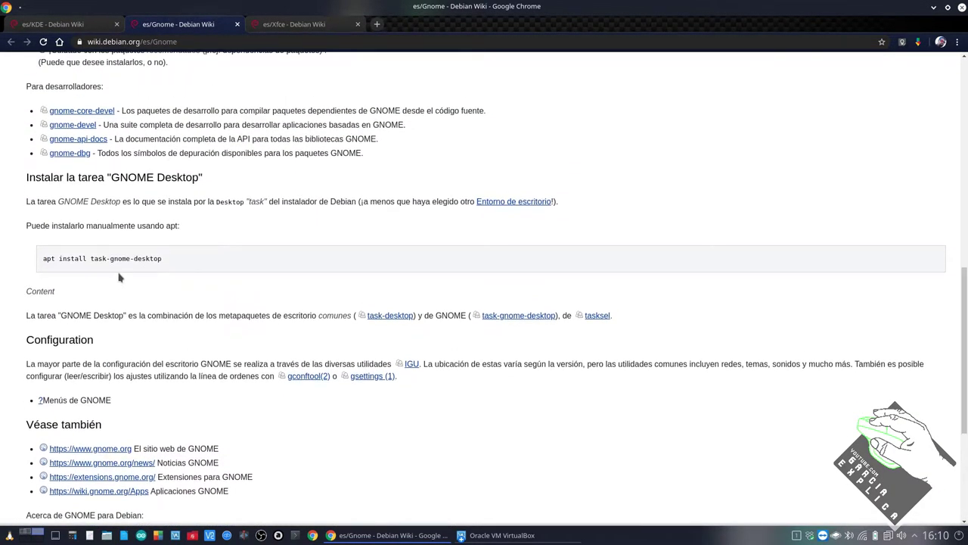
pyautogui.moveTo(85, 258); pyautogui.dragTo(112, 258)
pyautogui.click(83, 24)
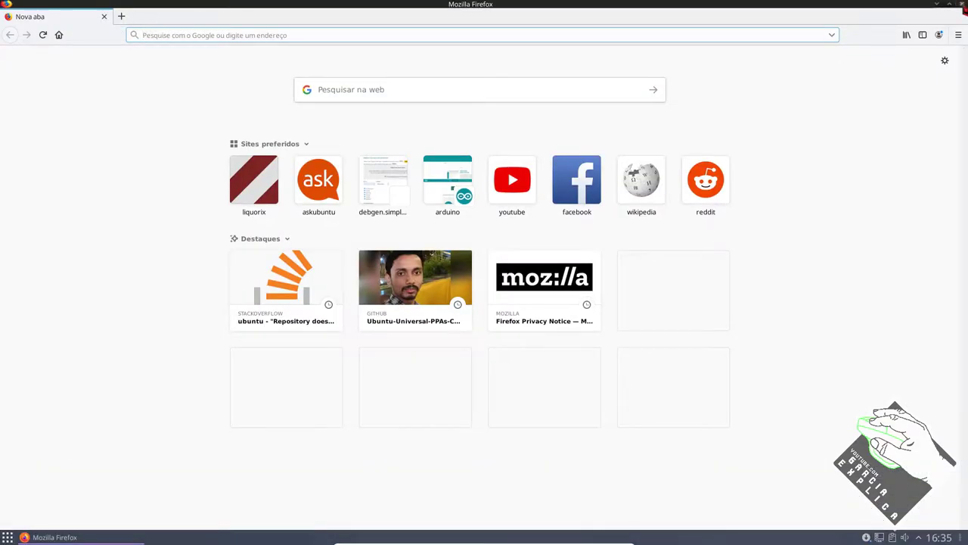
# Step: Close the Firefox window and switch the Debian guest to the tty2 console with Ctrl+Alt+F2
pyautogui.click(962, 5)
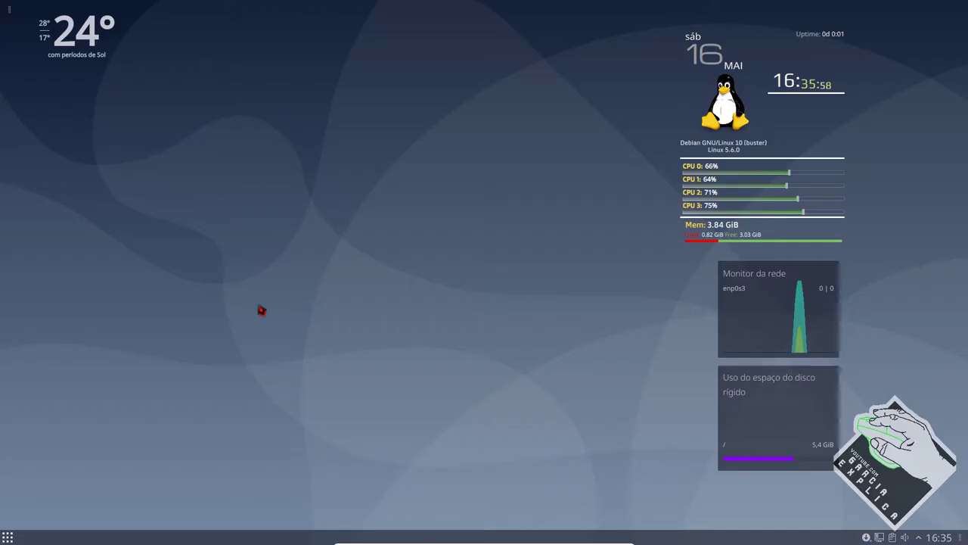
pyautogui.moveTo(330, 180); pyautogui.dragTo(493, 355)
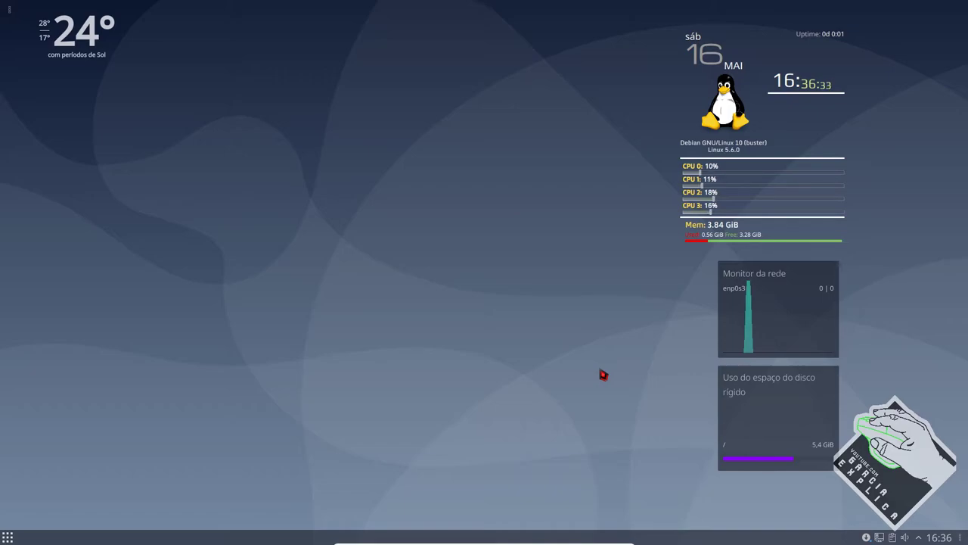
pyautogui.hotkey('ctrl', 'alt', 'F2')
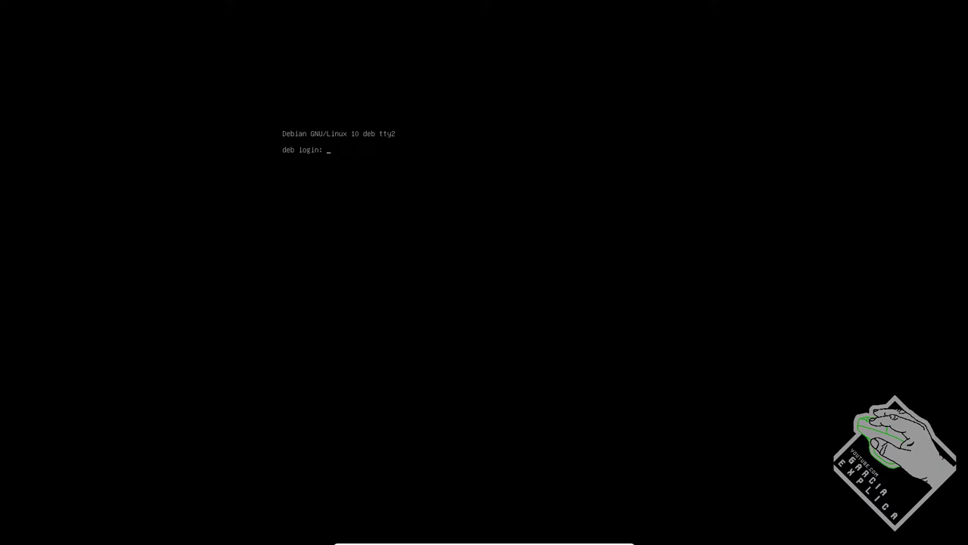
# Step: Log in as root on the tty1 console, then bring the Debian Wiki GNOME page forward
pyautogui.hotkey('ctrl', 'alt', 'F1')
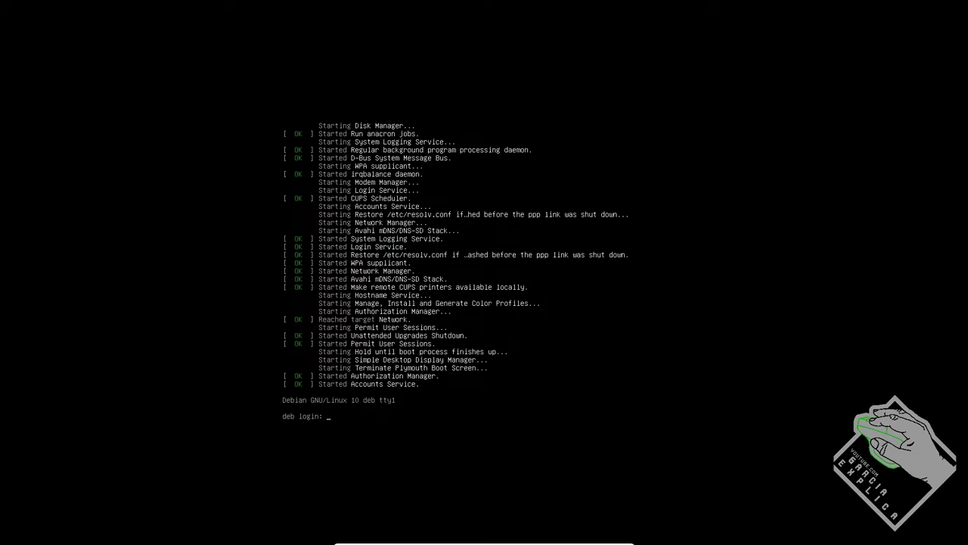
pyautogui.hotkey('ctrl', 'alt', 'F3')
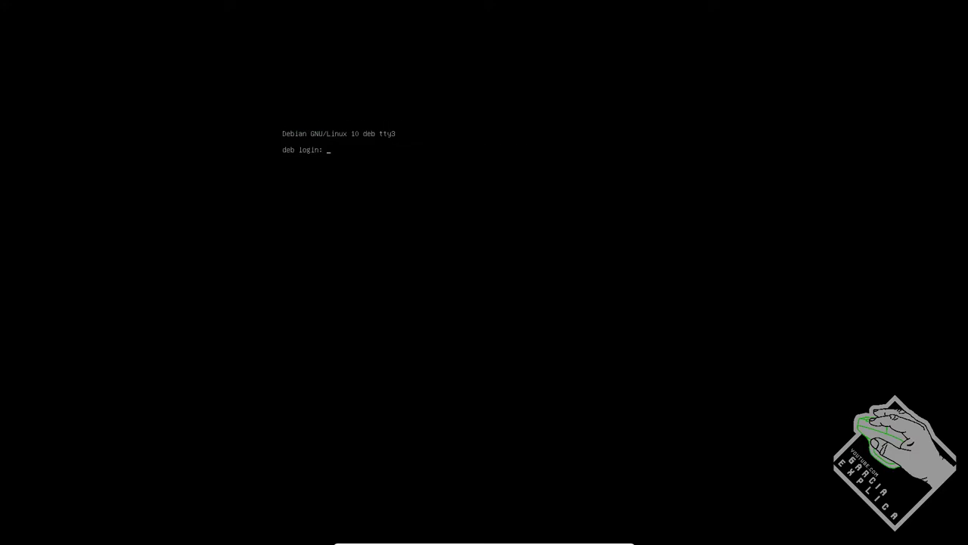
pyautogui.hotkey('ctrl', 'alt', 'F1')
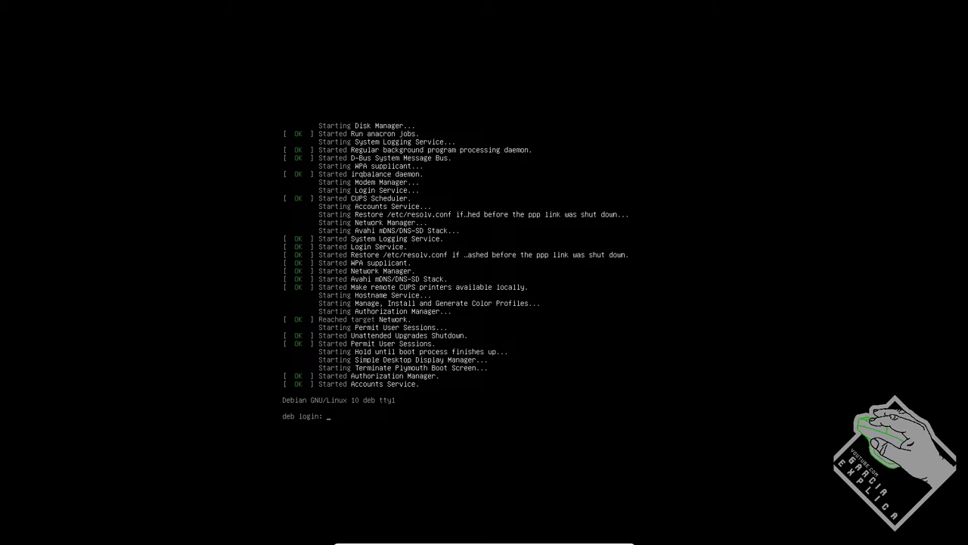
pyautogui.write('root')
pyautogui.press('Return')
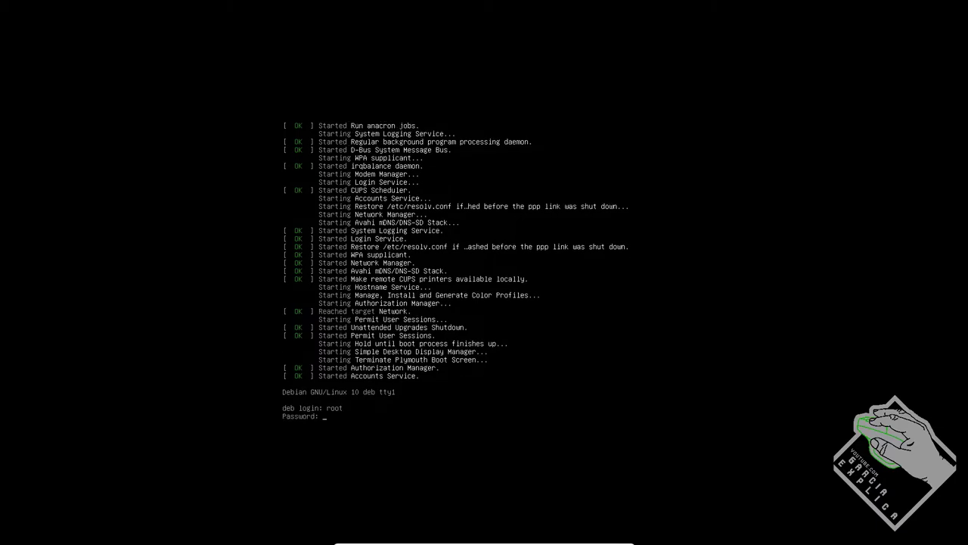
pyautogui.press('Return')
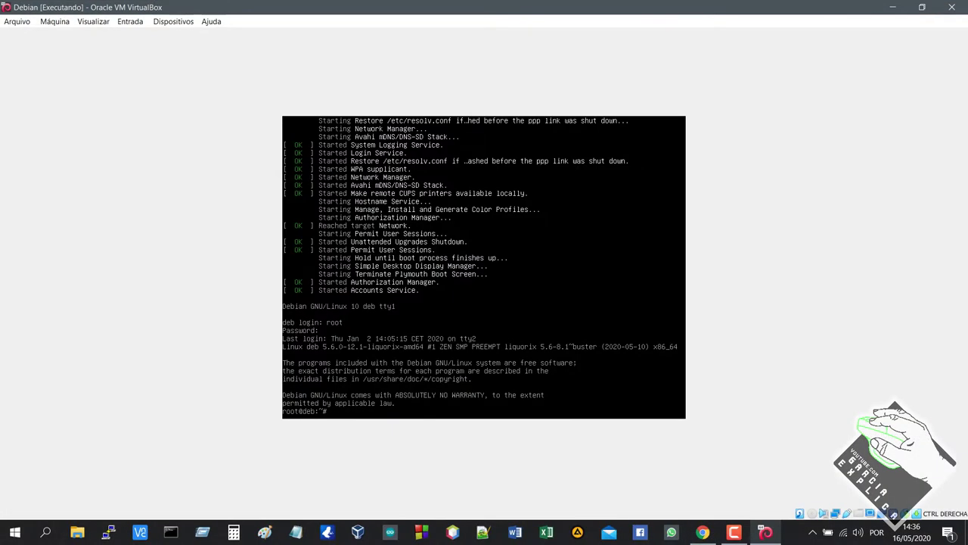
pyautogui.click(702, 532)
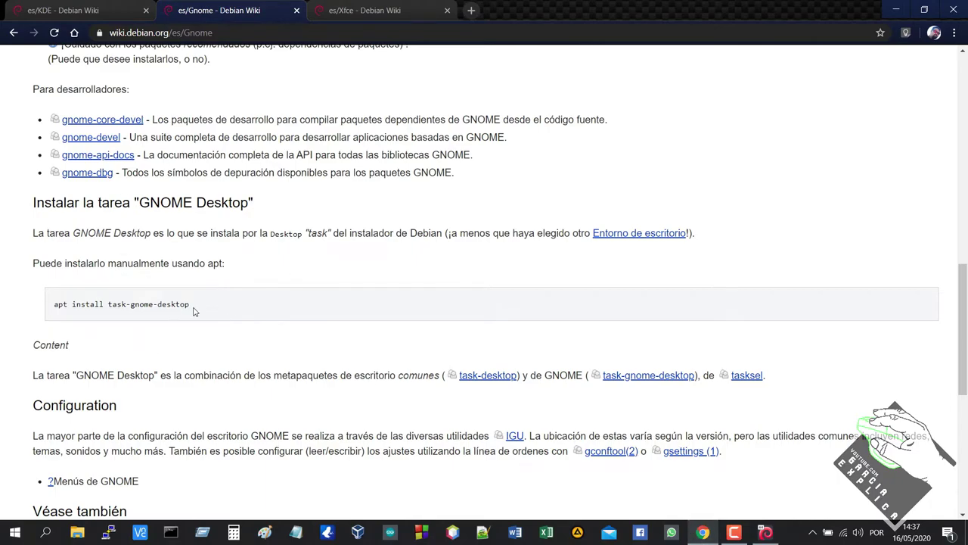
# Step: Copy the 'apt install task-gnome-desktop' command from the wiki page and return to the VM
pyautogui.moveTo(192, 305); pyautogui.dragTo(53, 306)
pyautogui.rightClick(57, 303)
pyautogui.click(76, 313)
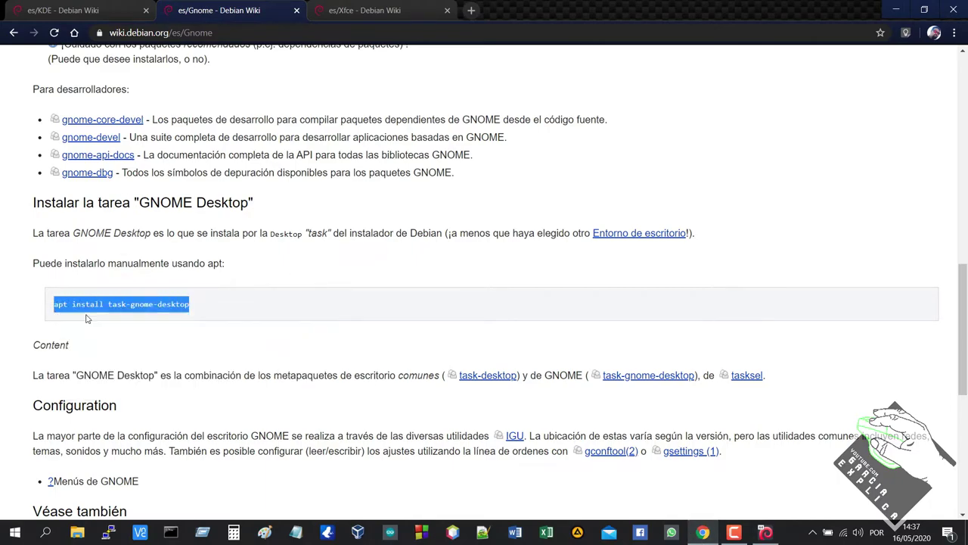
pyautogui.scroll(6, 132, 293)
pyautogui.scroll(-6, 132, 293)
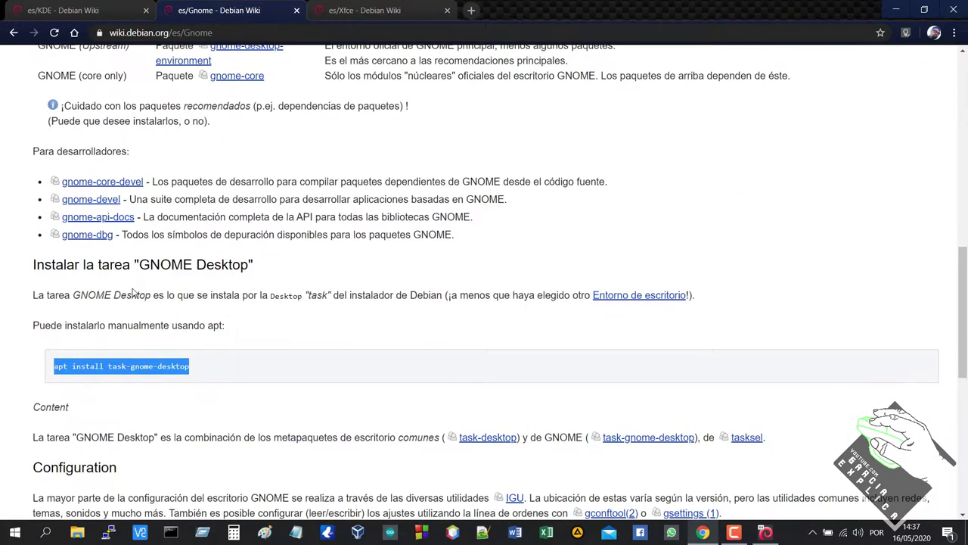
pyautogui.scroll(-1, 134, 292)
pyautogui.scroll(1, 134, 292)
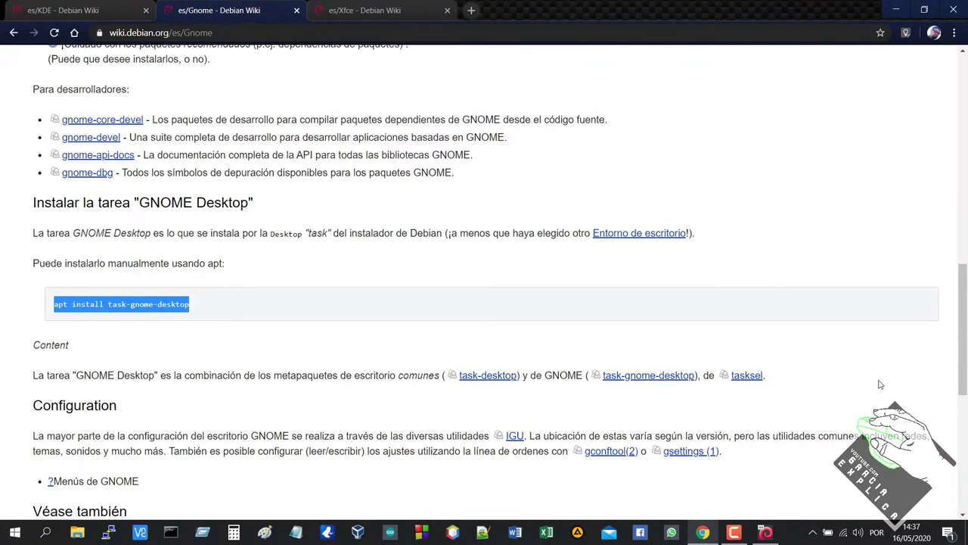
pyautogui.click(765, 531)
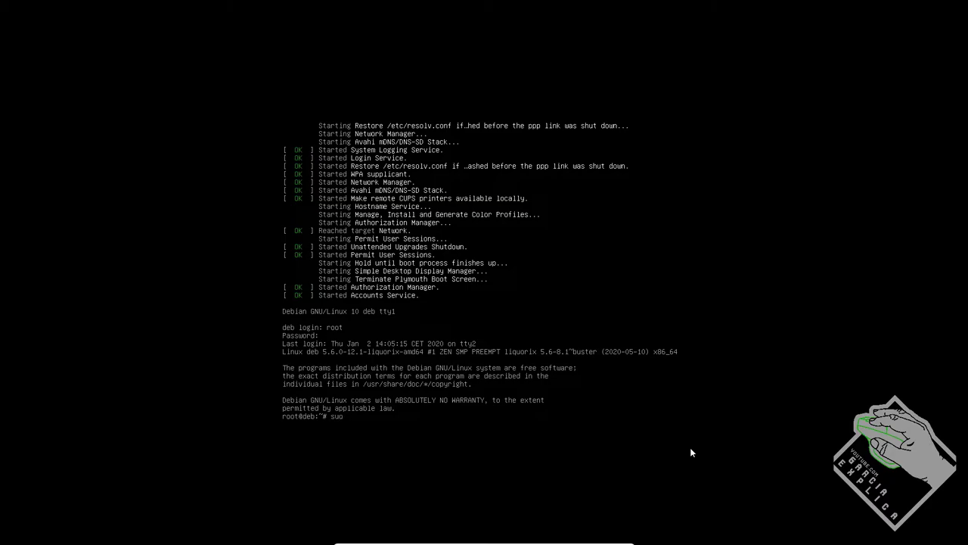
# Step: Start an apt purge -y command listing kdeaccessibility, kde-config-*, kdeconnect and kded5
pyautogui.press('BackSpace')
pyautogui.write('do p')
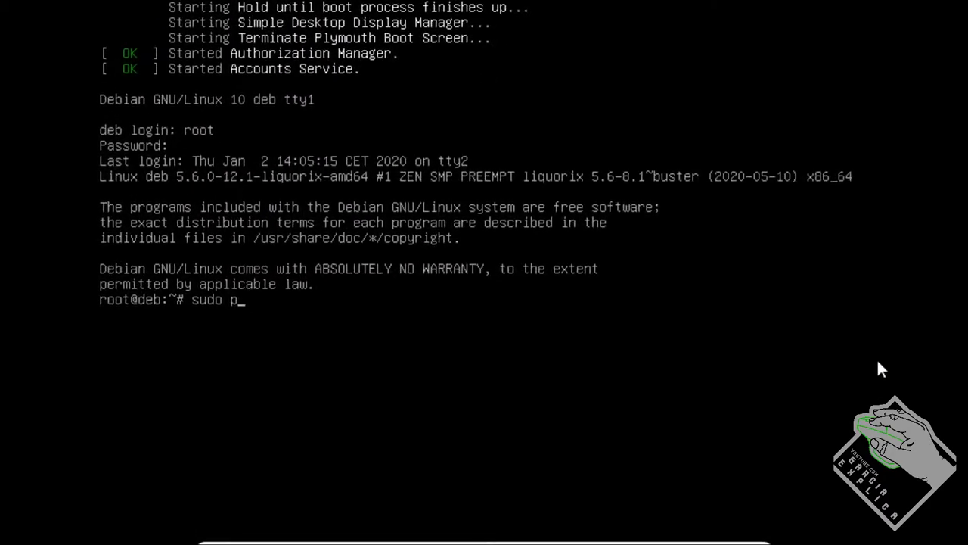
pyautogui.press('BackSpace')
pyautogui.press('BackSpace')
pyautogui.press('BackSpace')
pyautogui.press('BackSpace')
pyautogui.press('BackSpace')
pyautogui.press('BackSpace')
pyautogui.write('apt p')
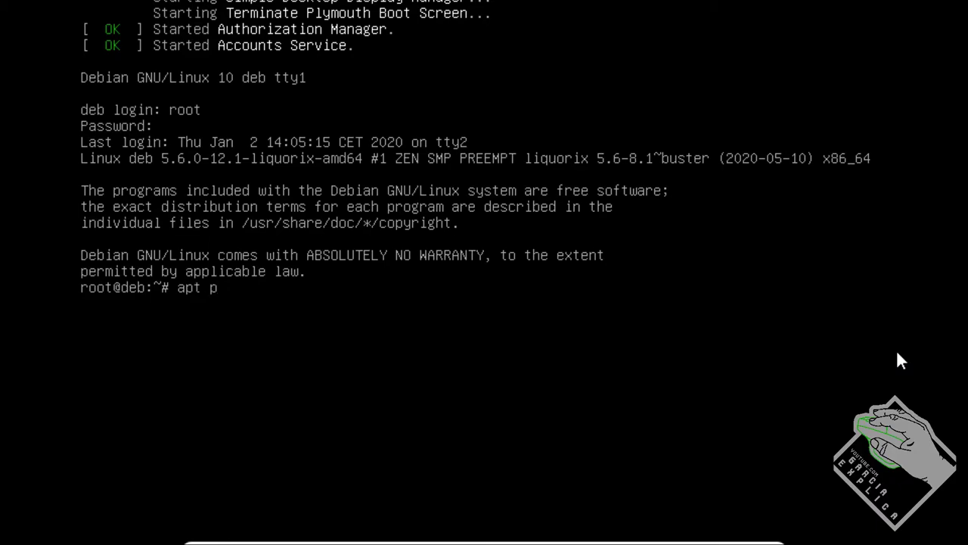
pyautogui.write('urge -y kde')
pyautogui.press('Tab')
pyautogui.press('Tab')
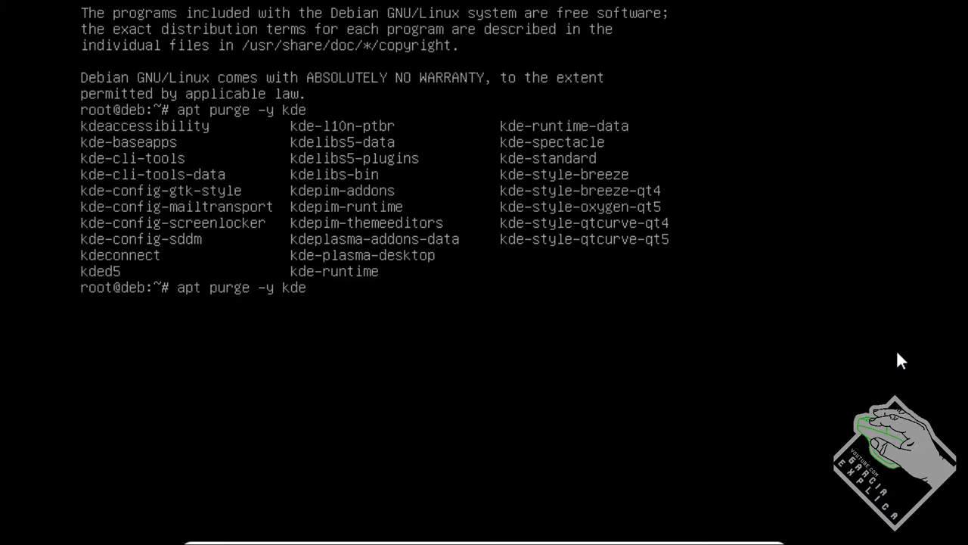
pyautogui.write('a')
pyautogui.press('Tab')
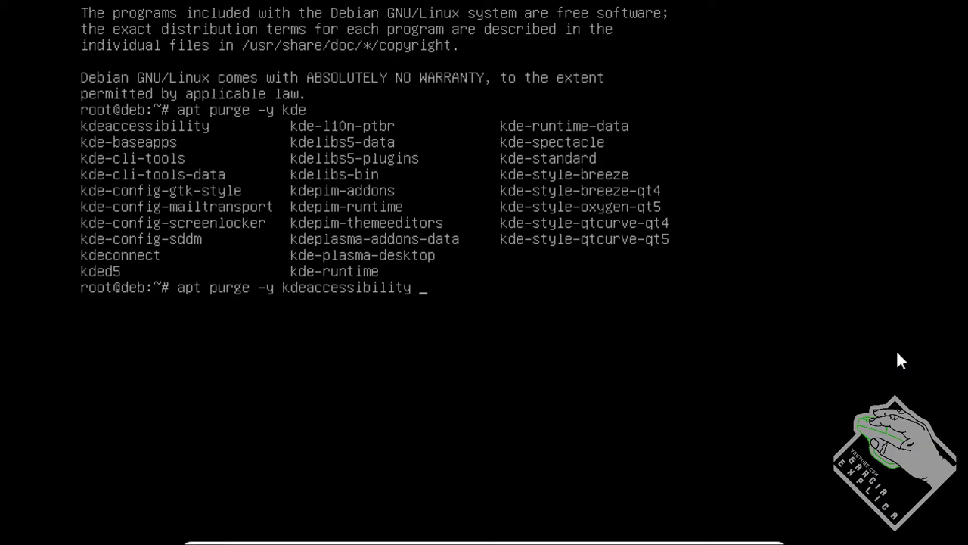
pyautogui.write('kde-')
pyautogui.write('co')
pyautogui.press('Tab')
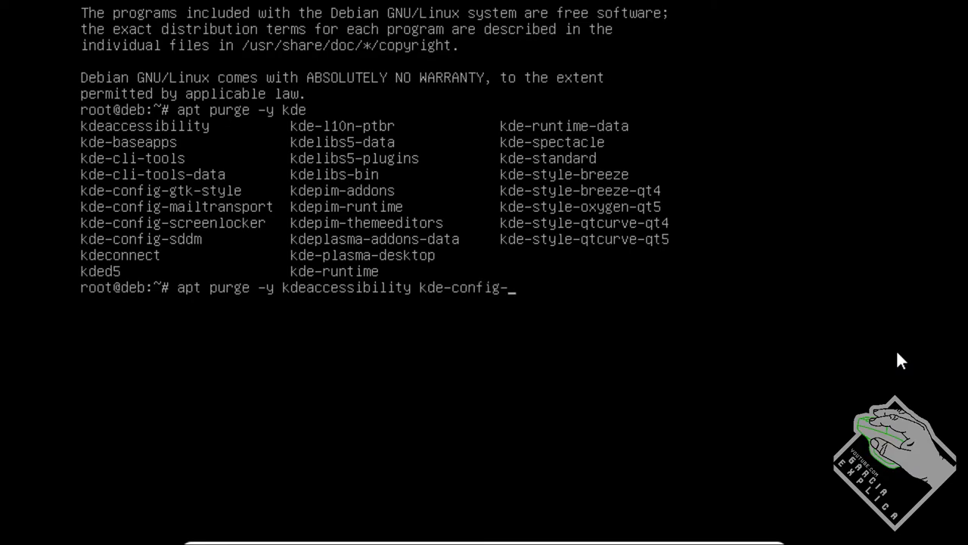
pyautogui.write('* kdeconnect ')
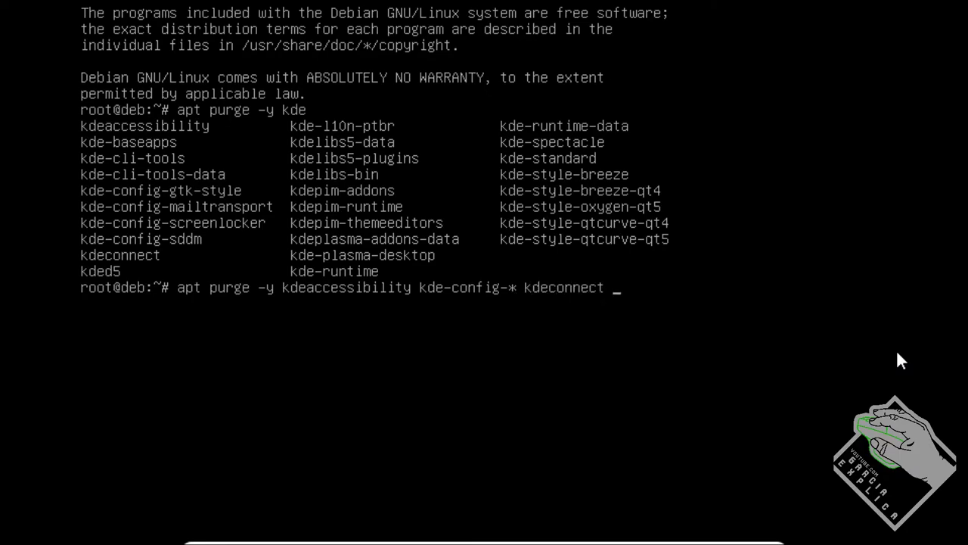
pyautogui.write('kded5 kde-')
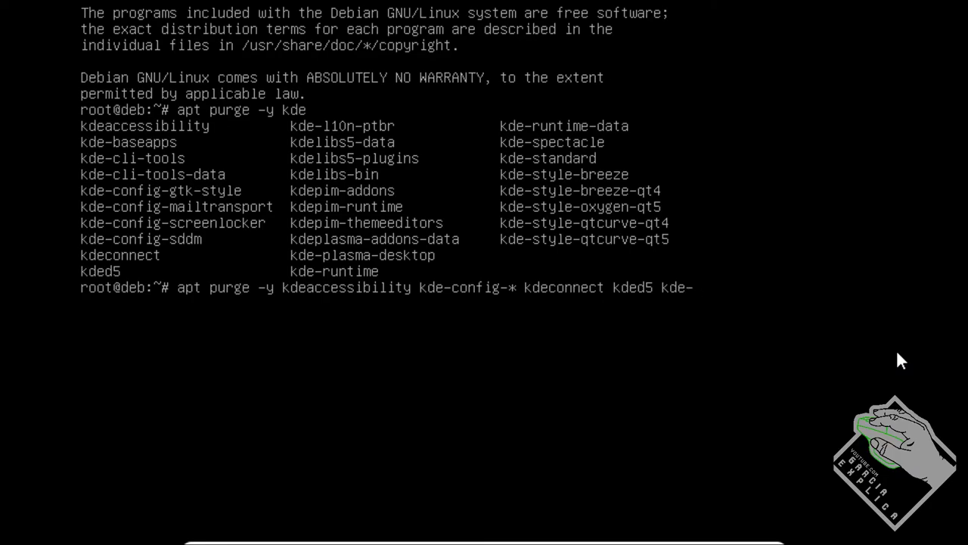
# Step: Add kde-l10n-ptbr, kde-plasma-desktop, kde-runtime and kde-s* and run the purge, removing 26 packages
pyautogui.press('Tab')
pyautogui.press('Tab')
pyautogui.press('Tab')
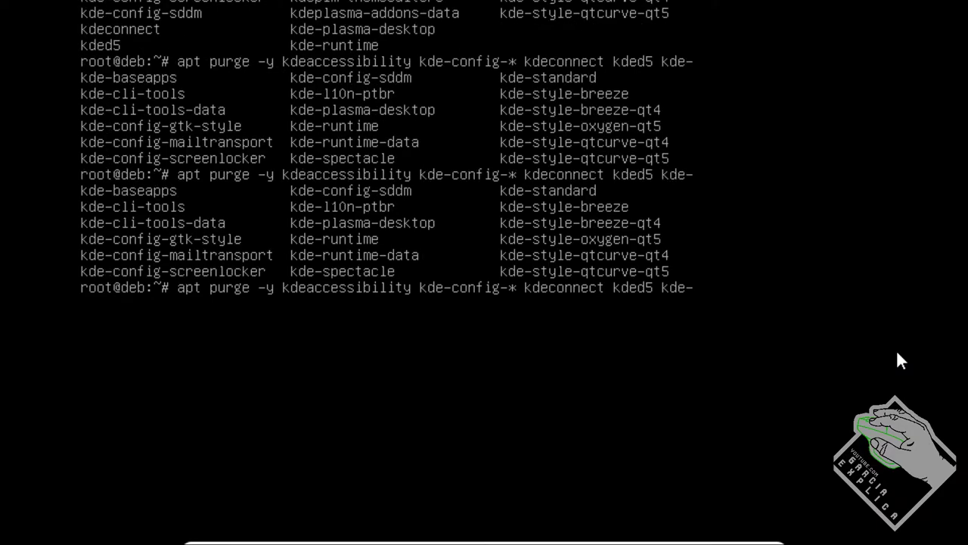
pyautogui.write('c')
pyautogui.write('o')
pyautogui.write('*')
pyautogui.press('BackSpace')
pyautogui.press('BackSpace')
pyautogui.press('BackSpace')
pyautogui.write('l')
pyautogui.press('Tab')
pyautogui.write('kde')
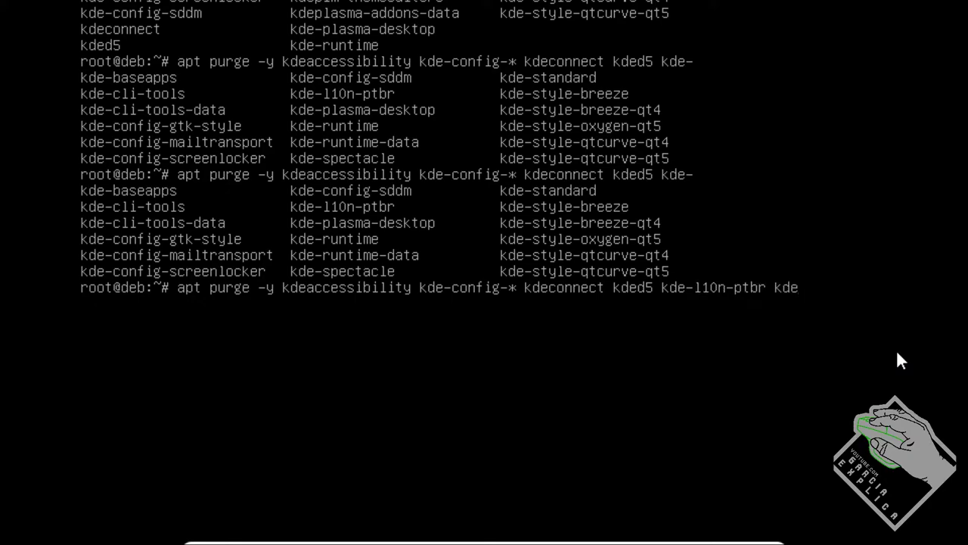
pyautogui.write('-p')
pyautogui.press('Tab')
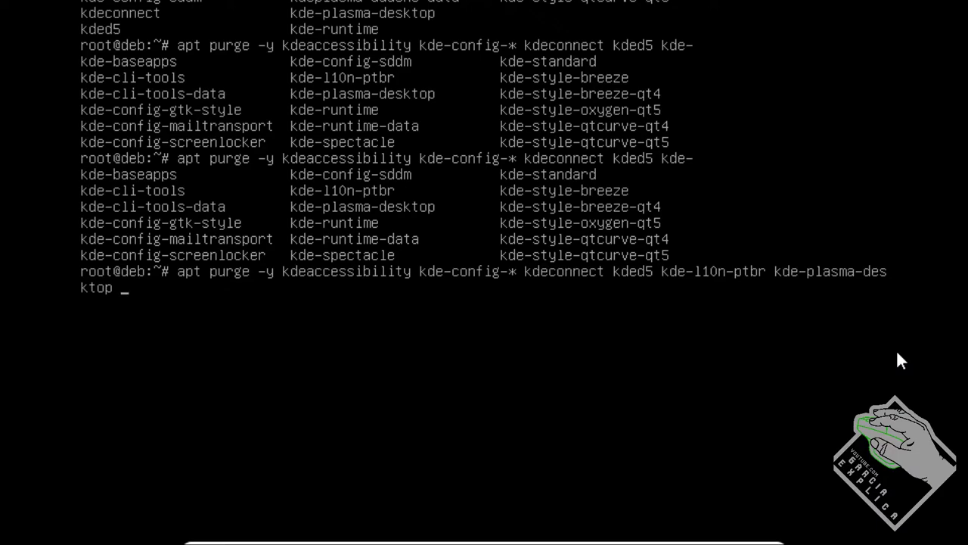
pyautogui.write('kde-r')
pyautogui.press('Tab')
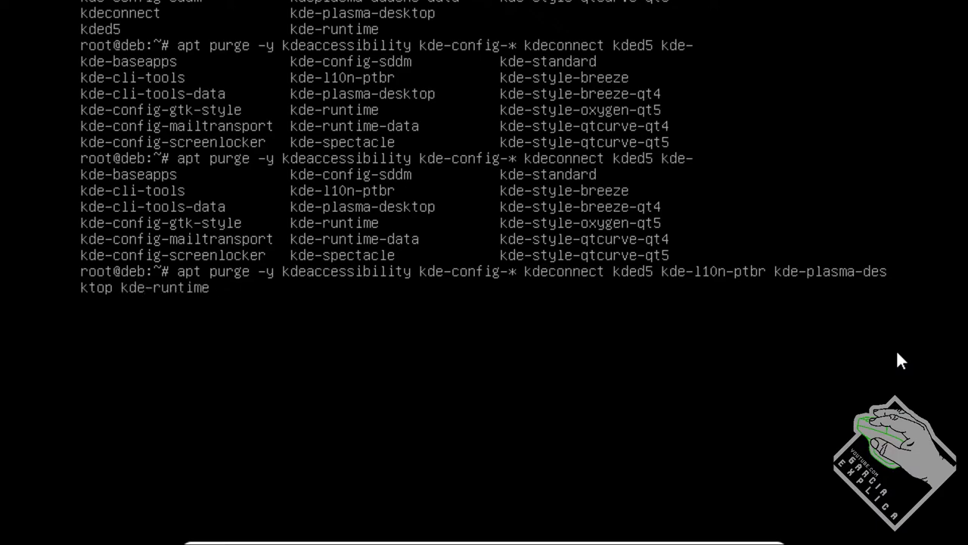
pyautogui.write('kde-s')
pyautogui.press('Tab')
pyautogui.press('Tab')
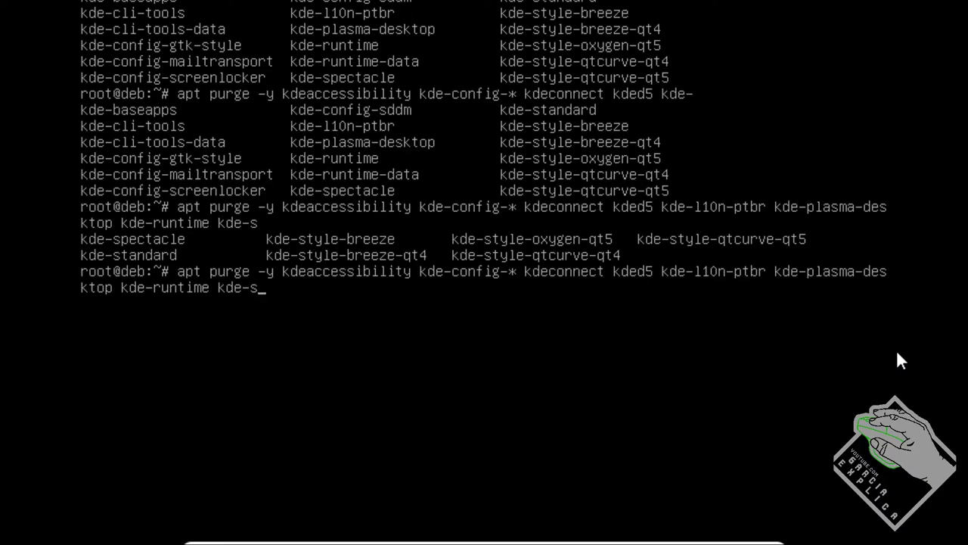
pyautogui.write('*')
pyautogui.press('Return')
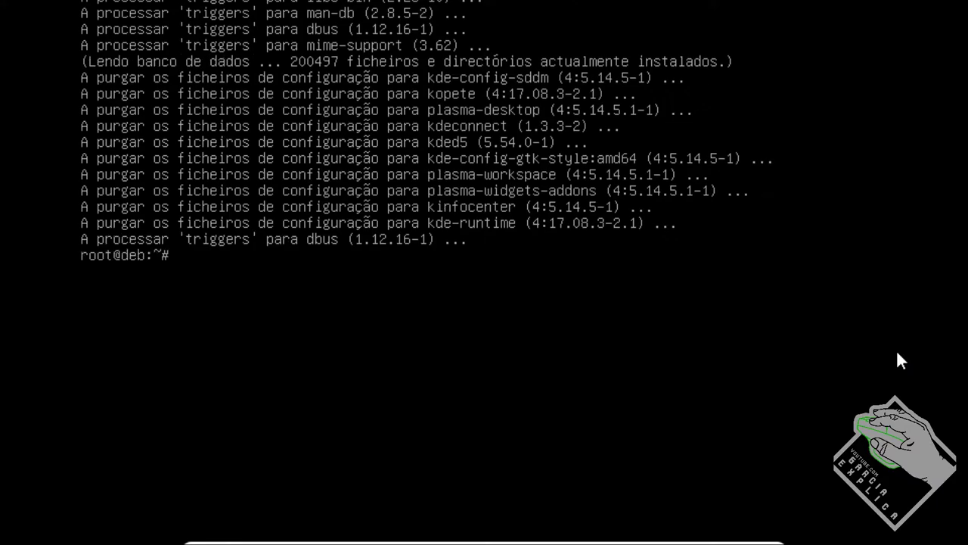
# Step: Purge kde-baseapps, kdelibs*, kdep* and kdeplasma-addons-data, freeing 78.7 MB
pyautogui.press('Up')
pyautogui.press('BackSpace')
pyautogui.press('BackSpace')
pyautogui.press('BackSpace')
pyautogui.press('BackSpace')
pyautogui.press('BackSpace')
pyautogui.press('BackSpace')
pyautogui.press('BackSpace')
pyautogui.press('BackSpace')
pyautogui.press('BackSpace')
pyautogui.press('BackSpace')
pyautogui.press('BackSpace')
pyautogui.press('BackSpace')
pyautogui.press('BackSpace')
pyautogui.press('BackSpace')
pyautogui.press('BackSpace')
pyautogui.press('BackSpace')
pyautogui.press('BackSpace')
pyautogui.press('BackSpace')
pyautogui.press('BackSpace')
pyautogui.press('BackSpace')
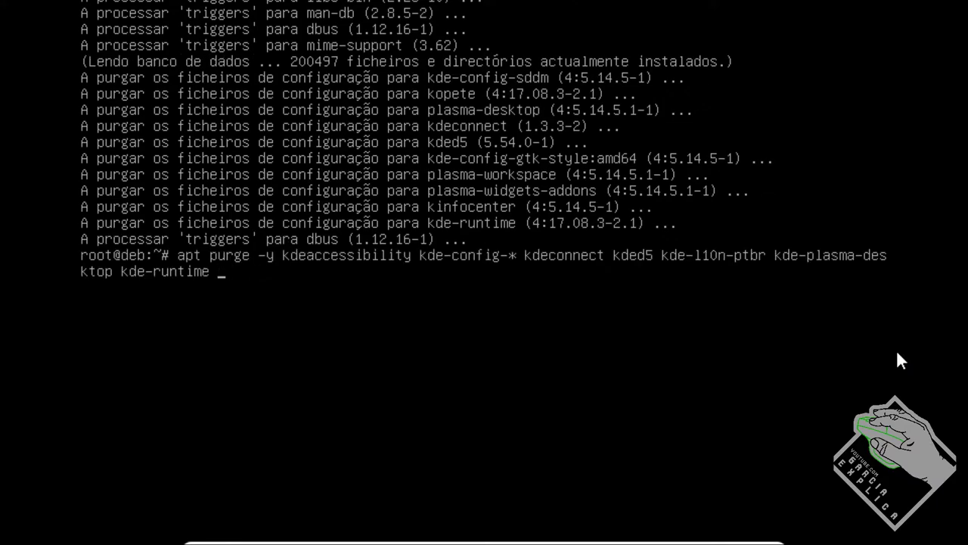
pyautogui.press('BackSpace')
pyautogui.press('BackSpace')
pyautogui.press('BackSpace')
pyautogui.press('BackSpace')
pyautogui.press('BackSpace')
pyautogui.press('BackSpace')
pyautogui.press('BackSpace')
pyautogui.press('BackSpace')
pyautogui.press('BackSpace')
pyautogui.press('BackSpace')
pyautogui.press('BackSpace')
pyautogui.press('BackSpace')
pyautogui.press('BackSpace')
pyautogui.press('BackSpace')
pyautogui.press('BackSpace')
pyautogui.press('BackSpace')
pyautogui.press('BackSpace')
pyautogui.press('BackSpace')
pyautogui.press('BackSpace')
pyautogui.press('BackSpace')
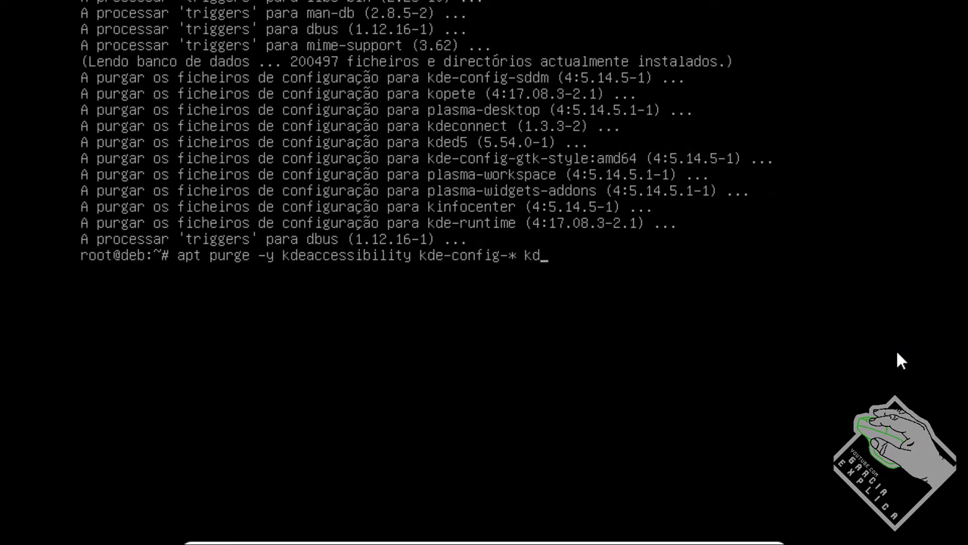
pyautogui.press('Tab')
pyautogui.press('Tab')
pyautogui.press('Tab')
pyautogui.press('Tab')
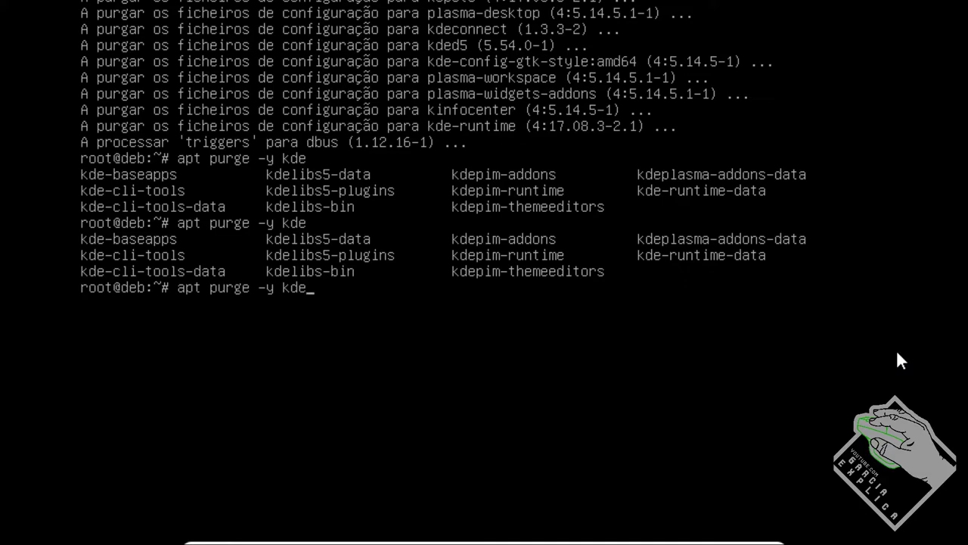
pyautogui.write('b')
pyautogui.press('Tab')
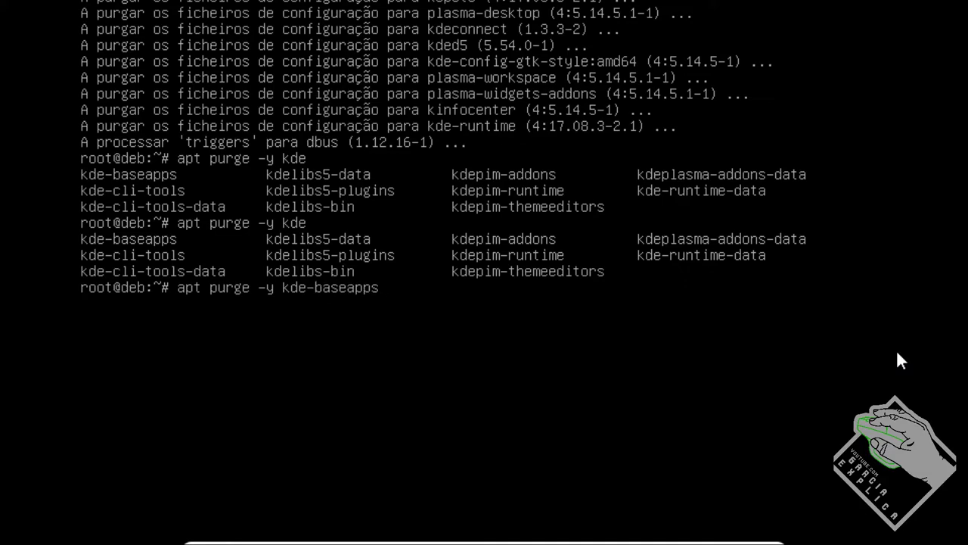
pyautogui.write('kdel')
pyautogui.press('Tab')
pyautogui.write('* kdep')
pyautogui.press('Tab')
pyautogui.press('Tab')
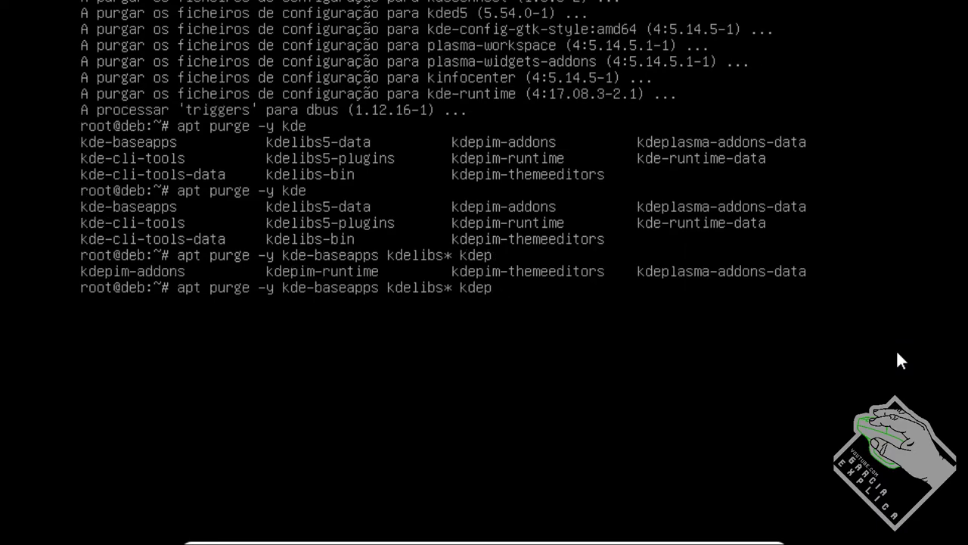
pyautogui.write('* kdepl')
pyautogui.press('Tab')
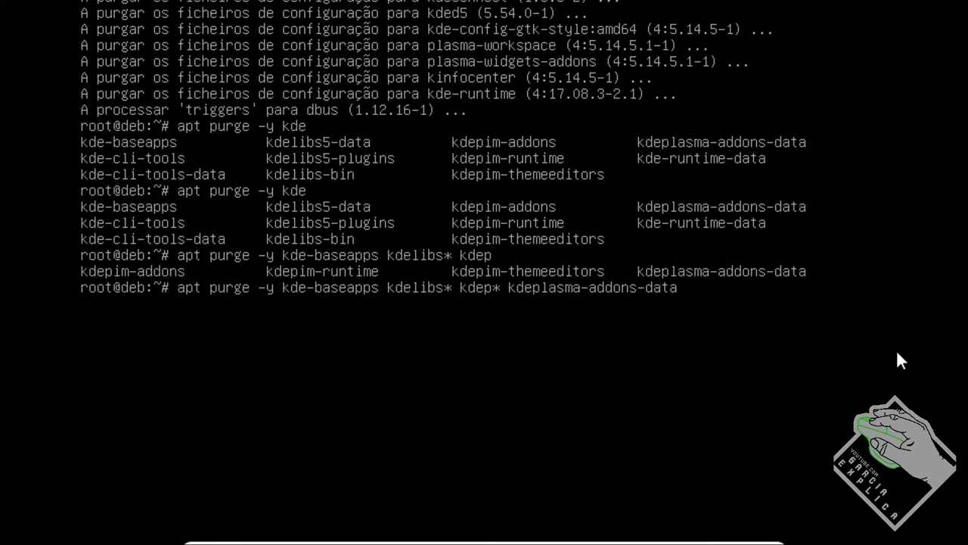
pyautogui.press('Return')
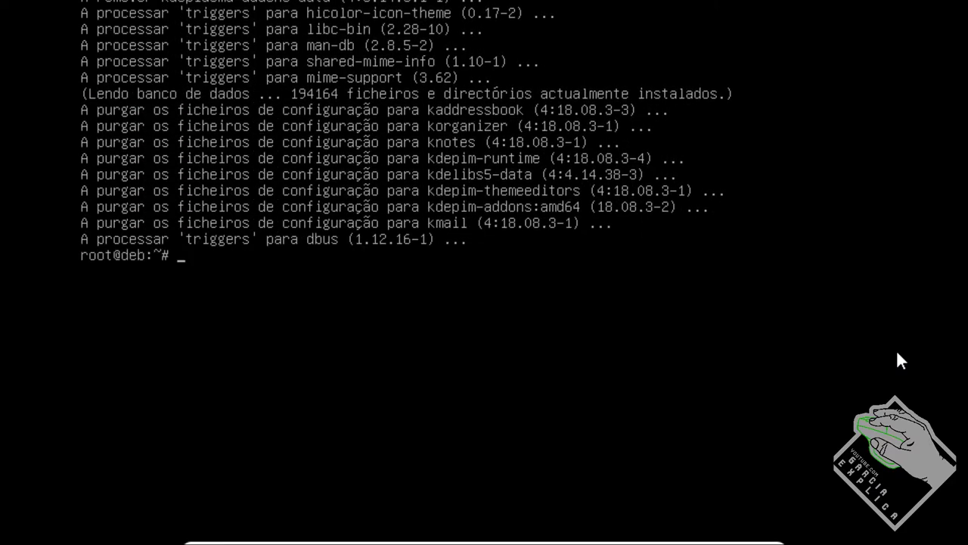
# Step: Purge kde-runtime-data with apt purge -y, then return the VM to full screen
pyautogui.press('Up')
pyautogui.press('BackSpace')
pyautogui.press('BackSpace')
pyautogui.press('BackSpace')
pyautogui.press('BackSpace')
pyautogui.press('BackSpace')
pyautogui.press('BackSpace')
pyautogui.press('BackSpace')
pyautogui.press('BackSpace')
pyautogui.press('BackSpace')
pyautogui.press('BackSpace')
pyautogui.press('BackSpace')
pyautogui.press('BackSpace')
pyautogui.press('BackSpace')
pyautogui.press('BackSpace')
pyautogui.press('BackSpace')
pyautogui.press('BackSpace')
pyautogui.press('BackSpace')
pyautogui.press('BackSpace')
pyautogui.press('BackSpace')
pyautogui.press('BackSpace')
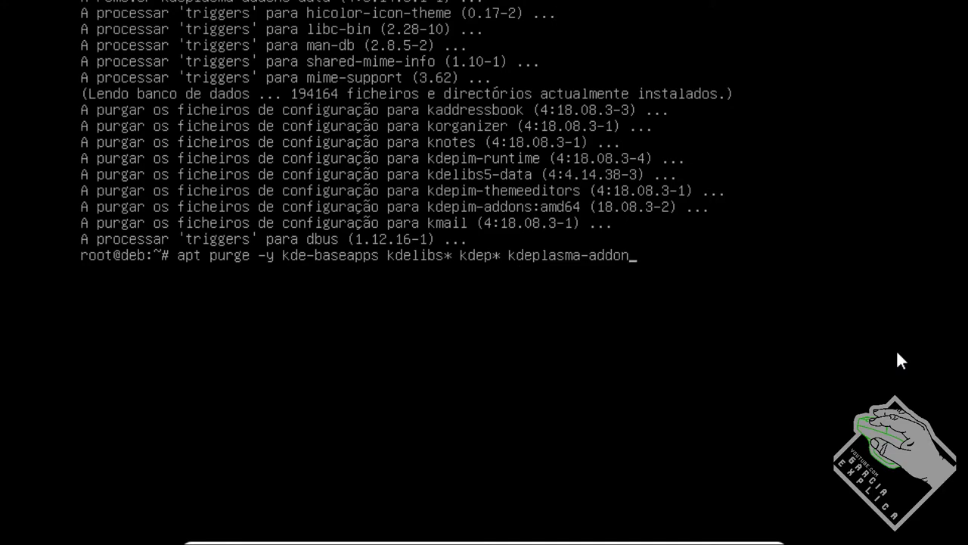
pyautogui.press('BackSpace')
pyautogui.press('BackSpace')
pyautogui.press('BackSpace')
pyautogui.press('BackSpace')
pyautogui.press('BackSpace')
pyautogui.press('BackSpace')
pyautogui.press('BackSpace')
pyautogui.press('BackSpace')
pyautogui.press('BackSpace')
pyautogui.press('BackSpace')
pyautogui.write('-y kde-')
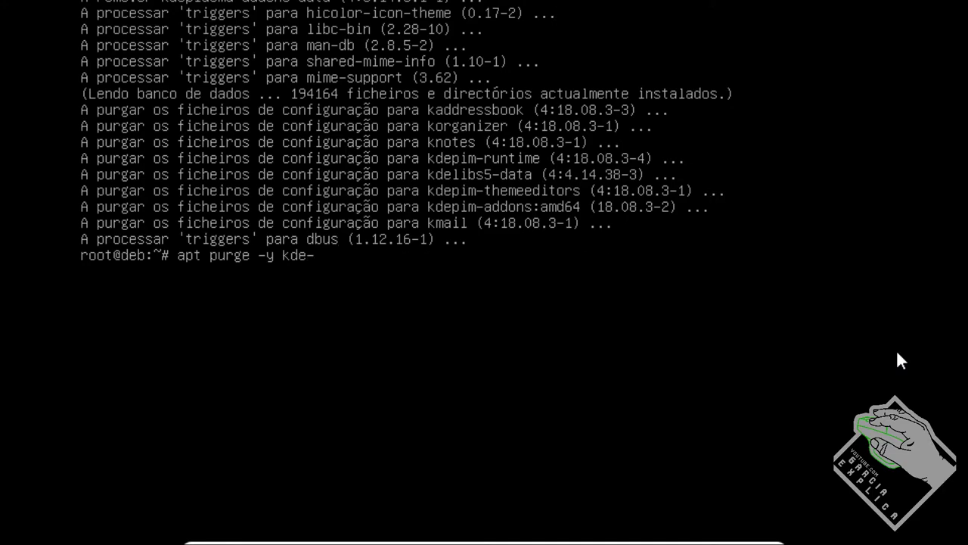
pyautogui.press('Tab')
pyautogui.press('Tab')
pyautogui.press('Tab')
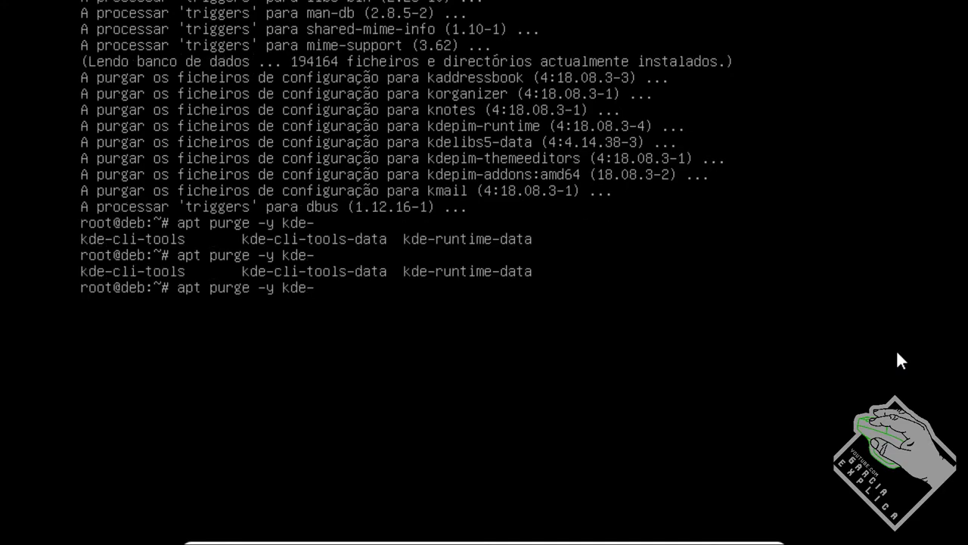
pyautogui.write('r')
pyautogui.press('Tab')
pyautogui.press('Return')
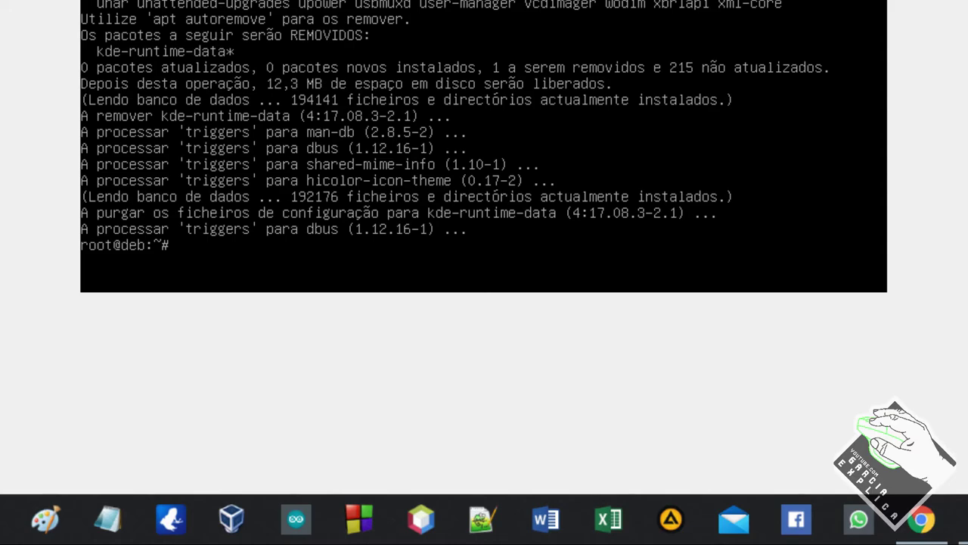
pyautogui.click(920, 519)
pyautogui.hotkey('ctrl', 'f')
# Step: Run apt install -y task-gnome-desktop to start installing the GNOME desktop
pyautogui.write('apt')
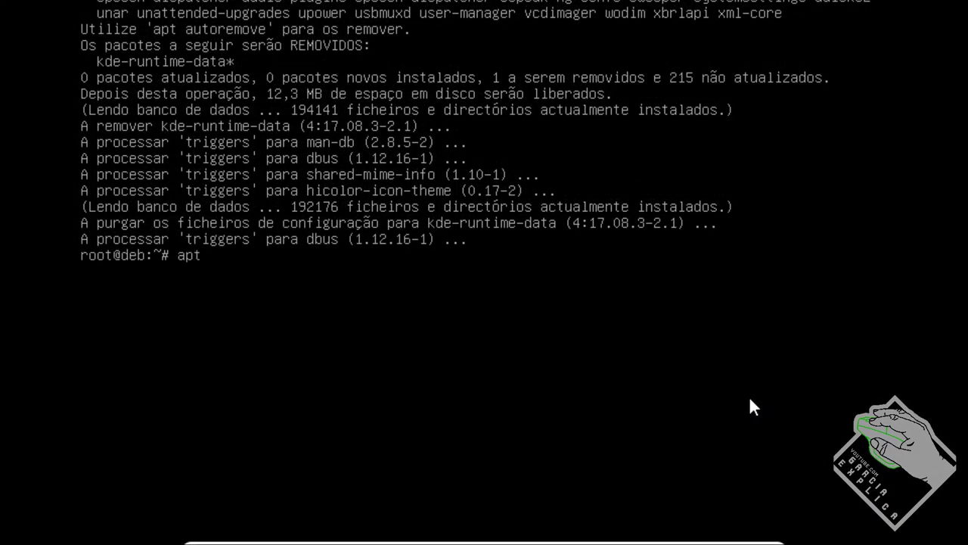
pyautogui.write(' install -y task-g')
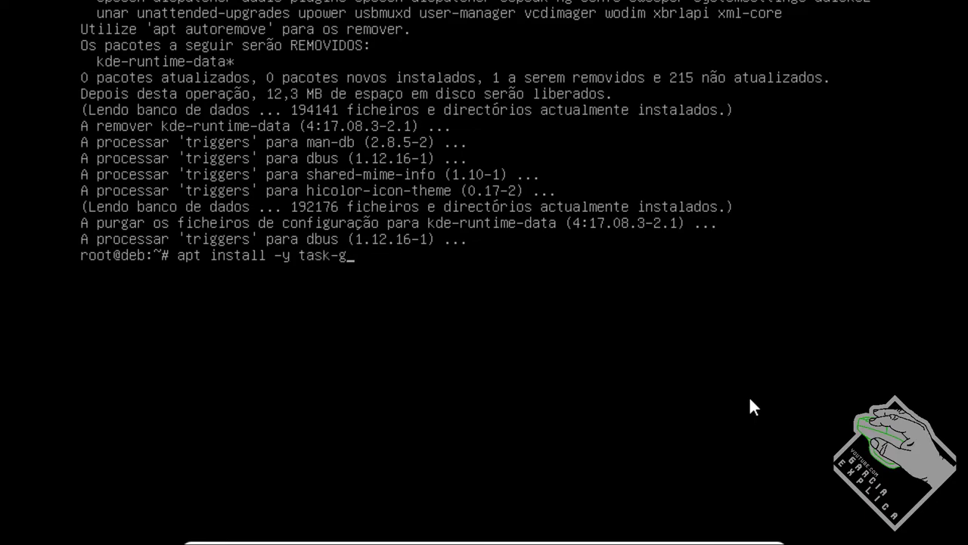
pyautogui.write('nome-desktop')
pyautogui.press('Return')
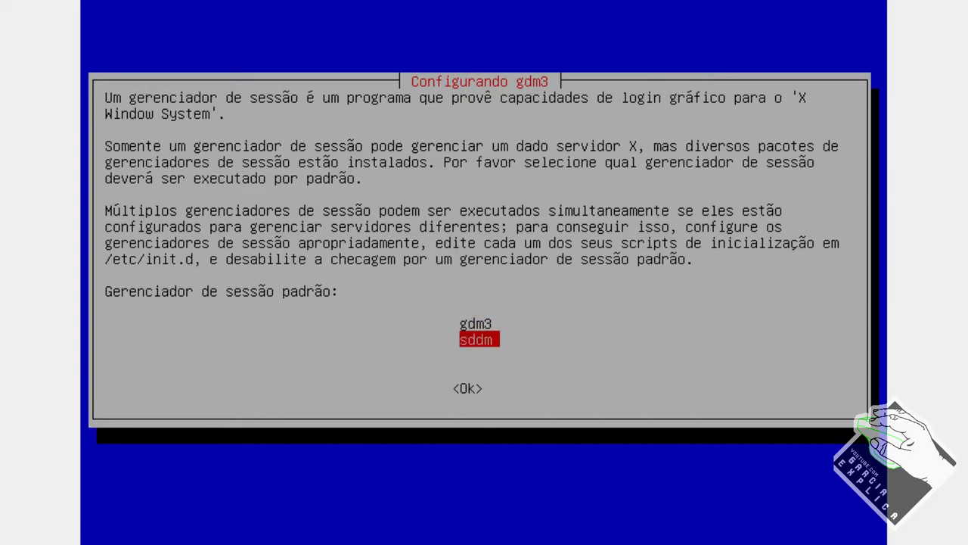
# Step: Choose gdm3 over sddm as the default display manager and confirm with Ok
pyautogui.press('Up')
pyautogui.press('Down')
pyautogui.press('Up')
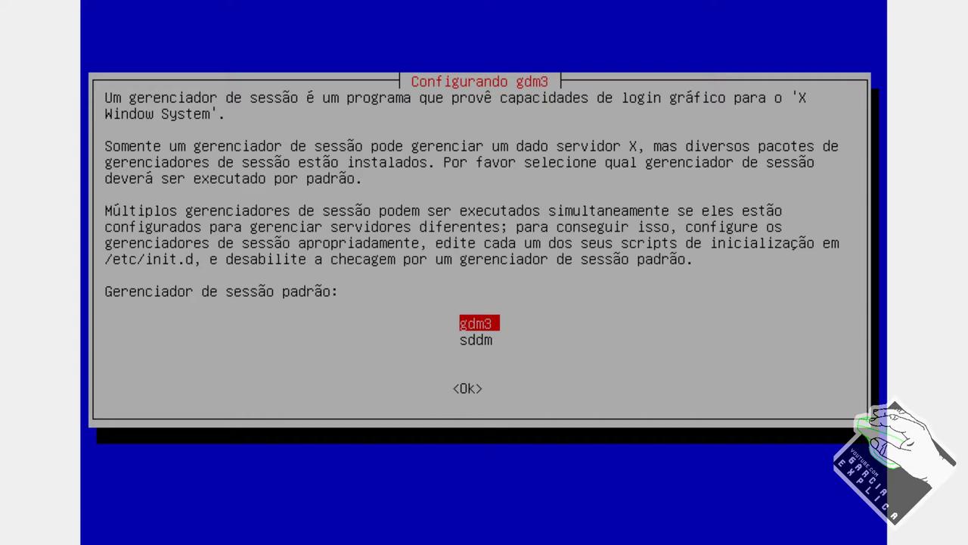
pyautogui.press('Down')
pyautogui.press('Up')
pyautogui.press('Down')
pyautogui.press('Up')
pyautogui.press('Down')
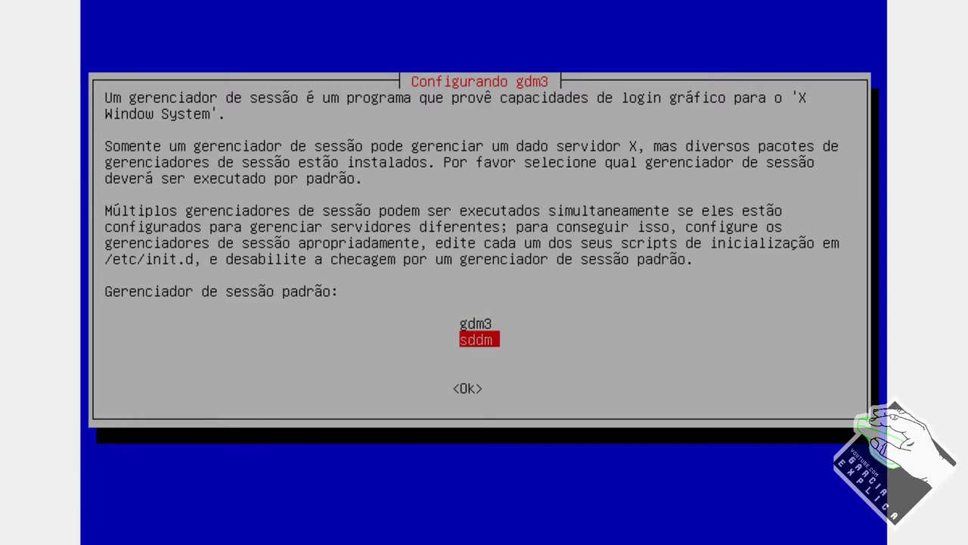
pyautogui.press('Up')
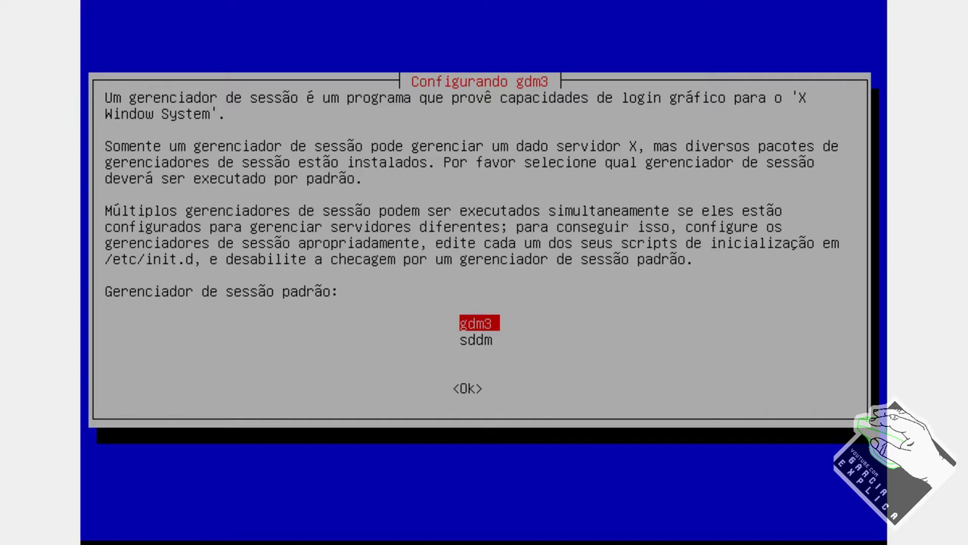
pyautogui.press('Return')
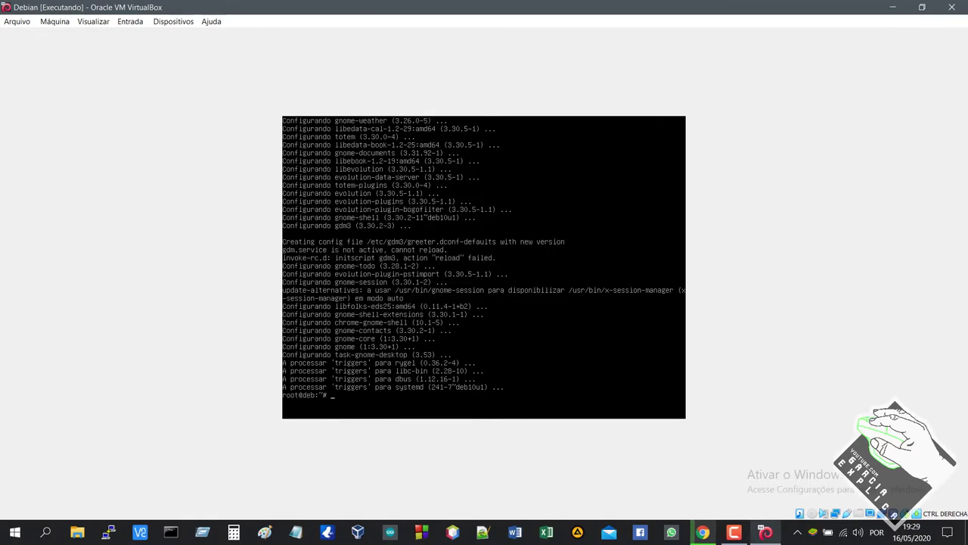
# Step: Reboot the Debian VM with the reboot command
pyautogui.write('reboot')
pyautogui.press('Return')
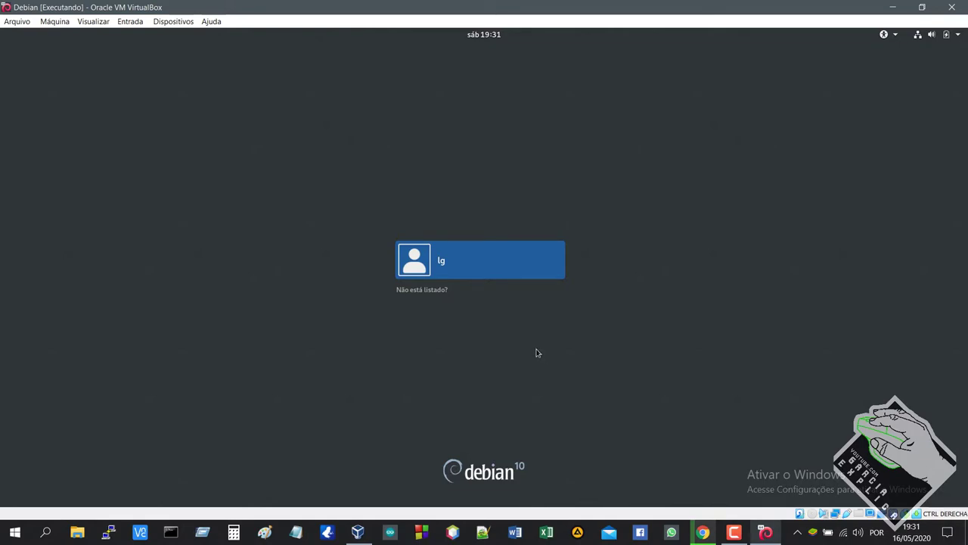
# Step: Log in to the user account at the GDM login screen with its password
pyautogui.click(496, 267)
pyautogui.write('1')
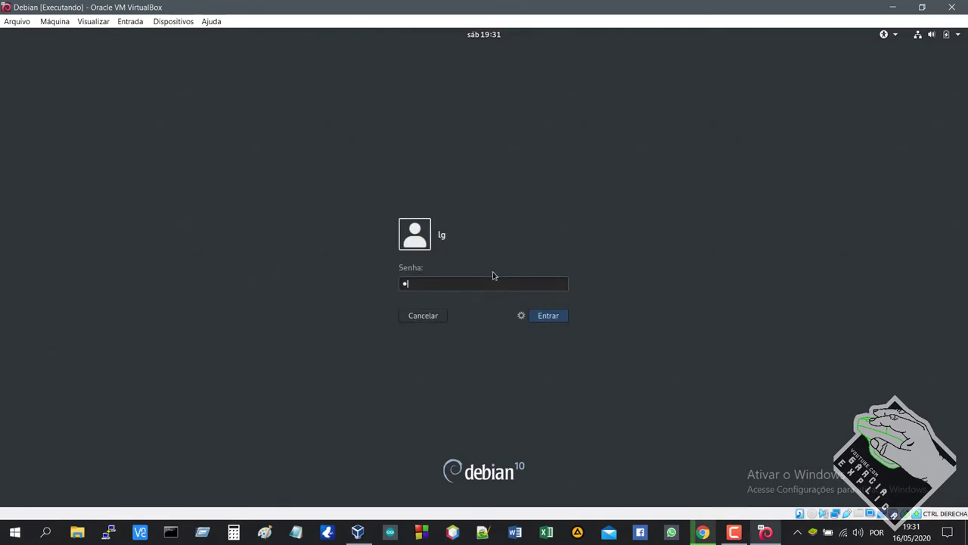
pyautogui.write('•••••')
pyautogui.press('Return')
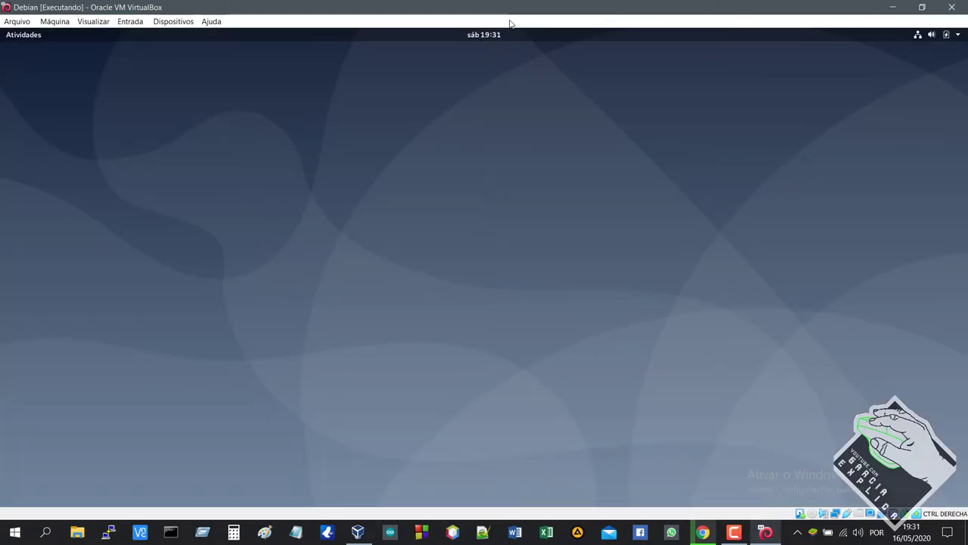
# Step: Switch the VM to full screen and browse, then close, the Activities application grid
pyautogui.hotkey('ctrl', 'f')
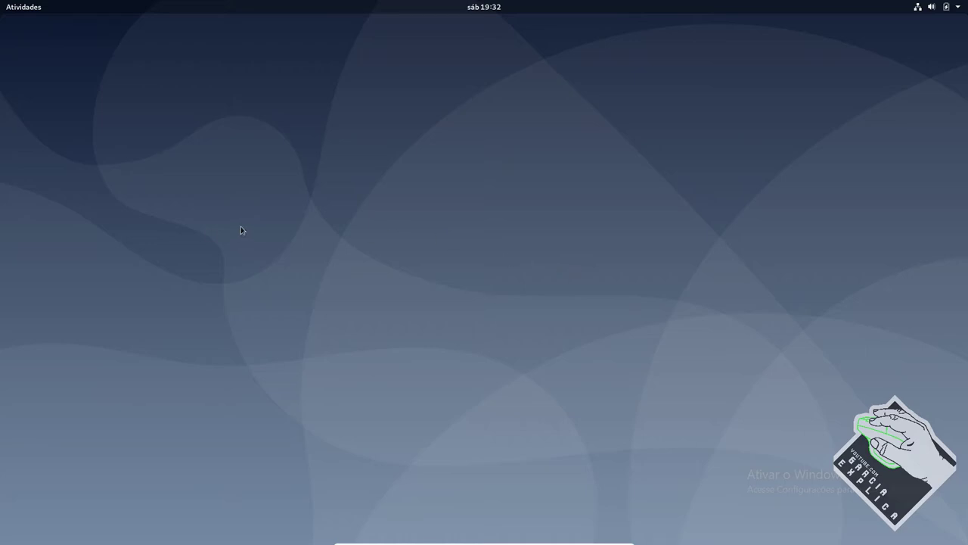
pyautogui.press('super+a')
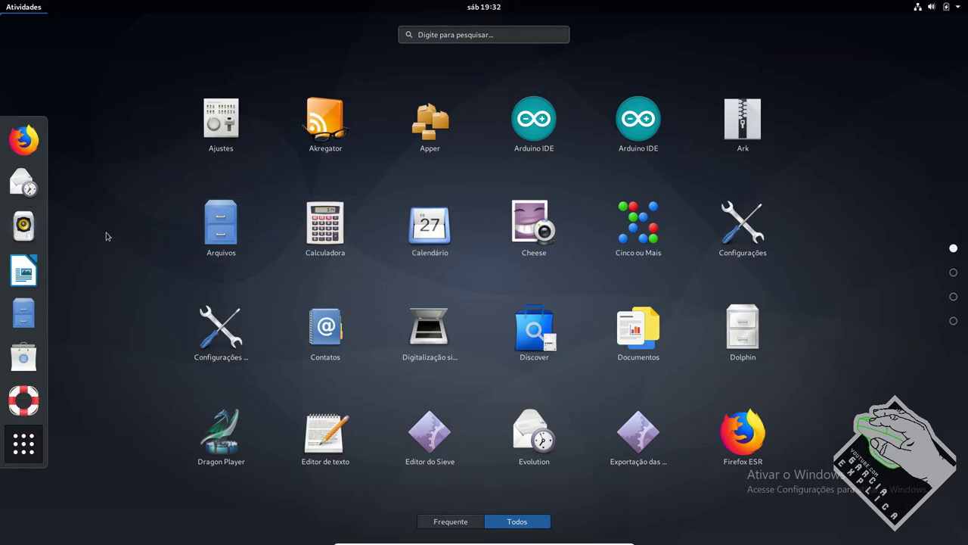
pyautogui.press('Escape')
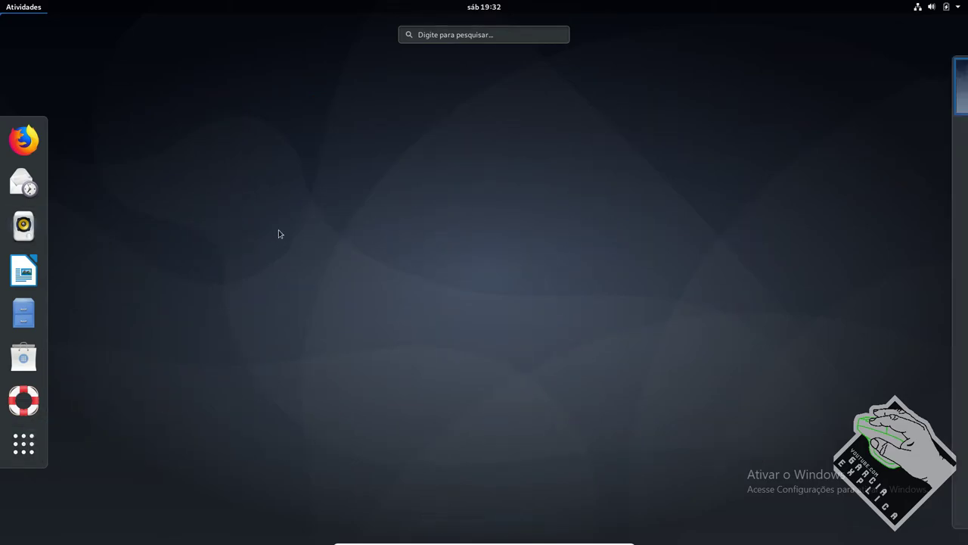
pyautogui.press('Escape')
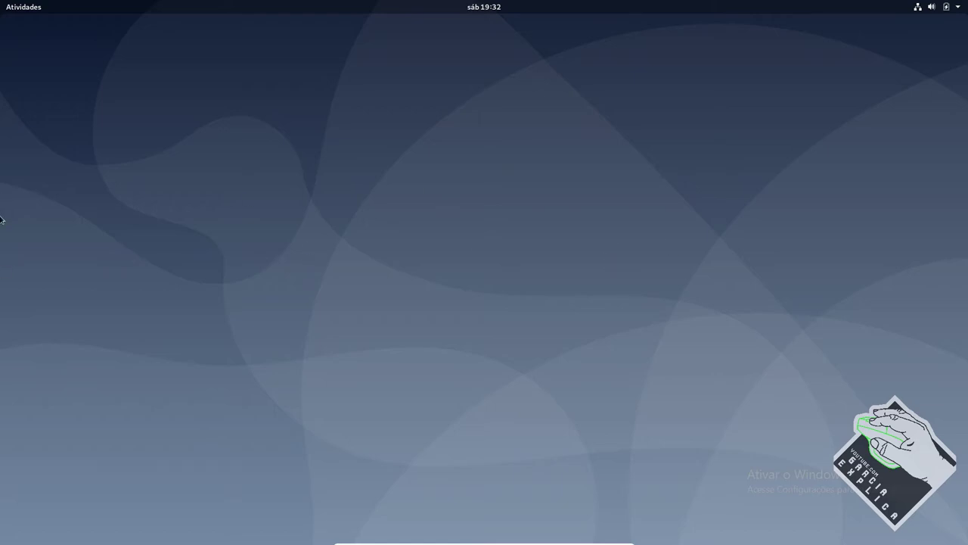
# Step: Maximize the Arduino IDE window, select sketch lines 3 to 6, then restore its smaller size
pyautogui.press('super+a')
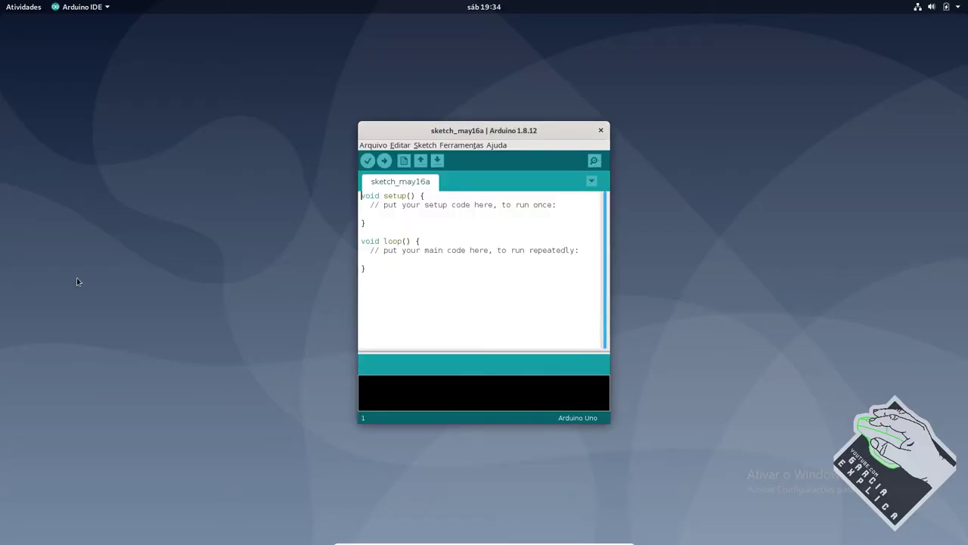
pyautogui.doubleClick(576, 136)
pyautogui.click(577, 136)
pyautogui.keyDown('shift'); pyautogui.click(549, 106); pyautogui.keyUp('shift')
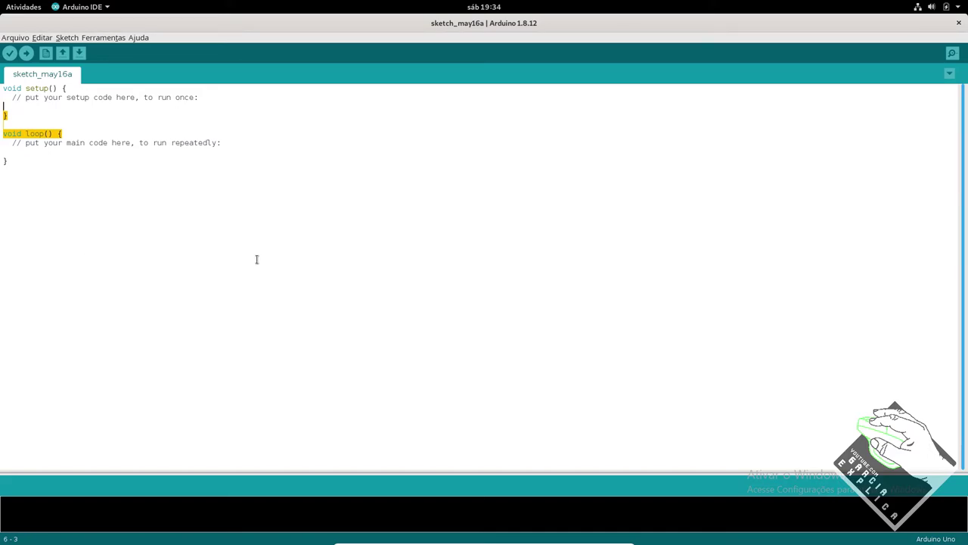
pyautogui.doubleClick(476, 25)
# Step: Open Arquivos on the home folder, make it narrower and taller, and move it right
pyautogui.press('super+a')
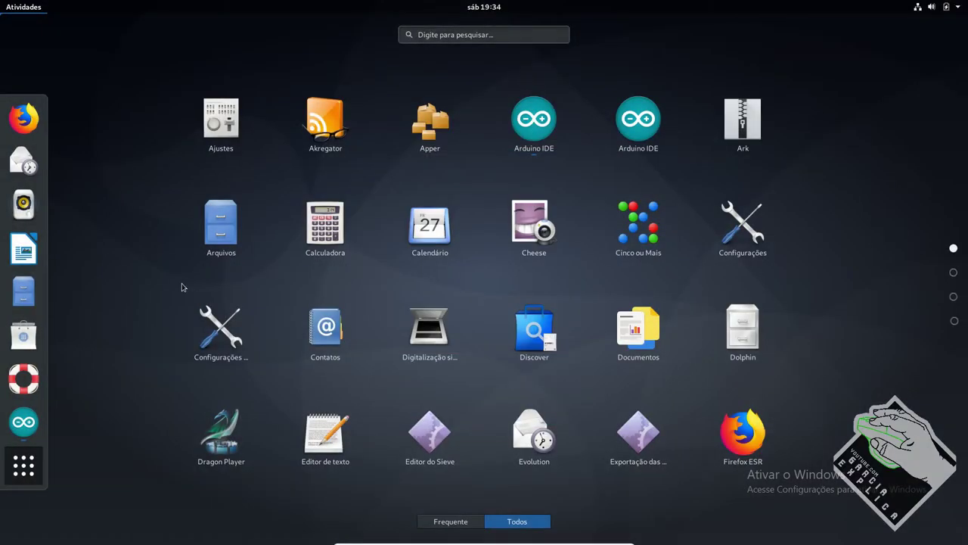
pyautogui.click(237, 231)
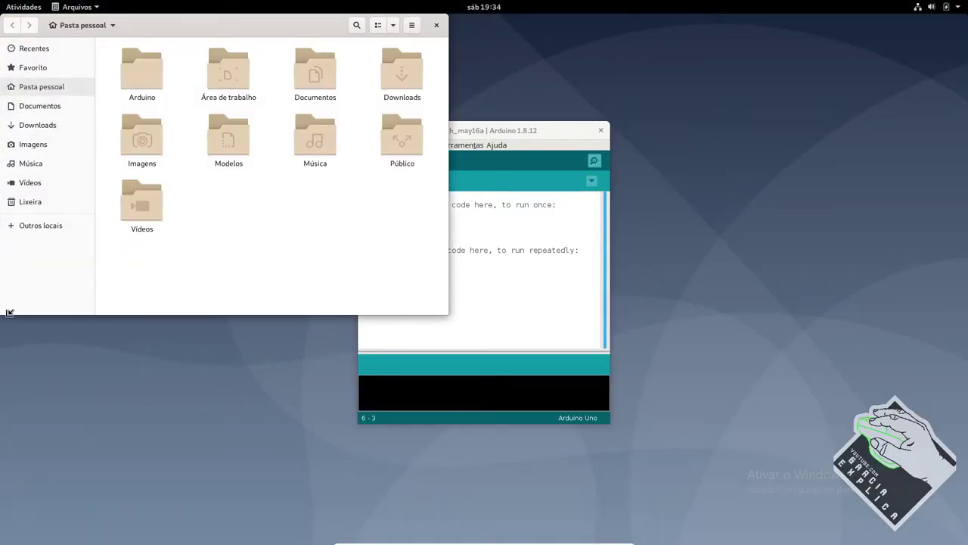
pyautogui.moveTo(13, 319); pyautogui.dragTo(116, 333)
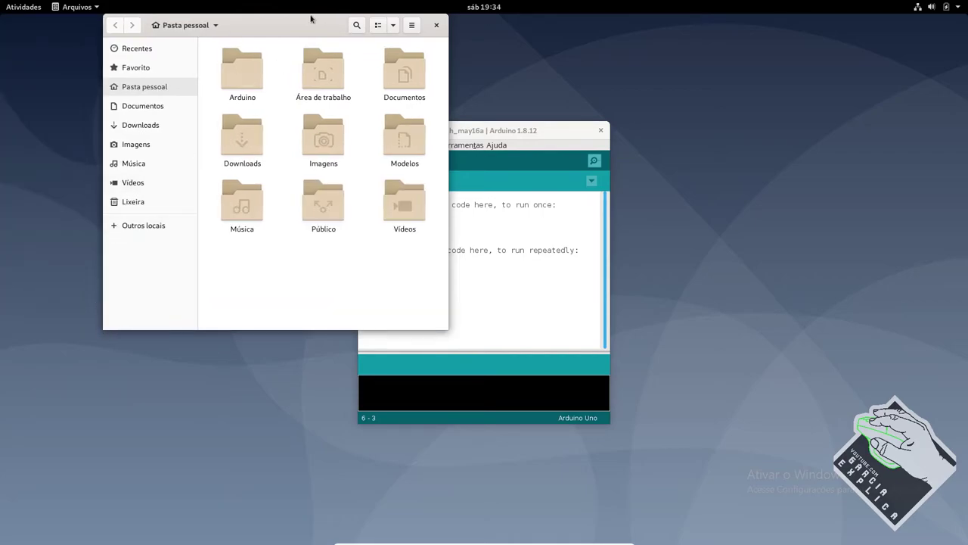
pyautogui.moveTo(310, 17)
pyautogui.mouseDown()
pyautogui.moveTo(659, 155)
pyautogui.moveTo(668, 98)
pyautogui.mouseUp()
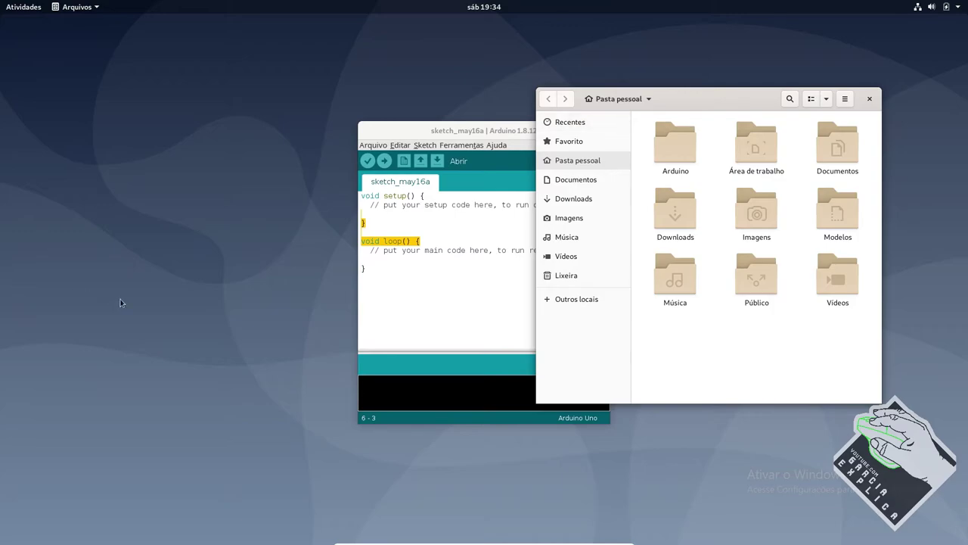
# Step: Launch Configuração avançada de rede from the X-GNOME-Sun folder in the app grid
pyautogui.press('super+a')
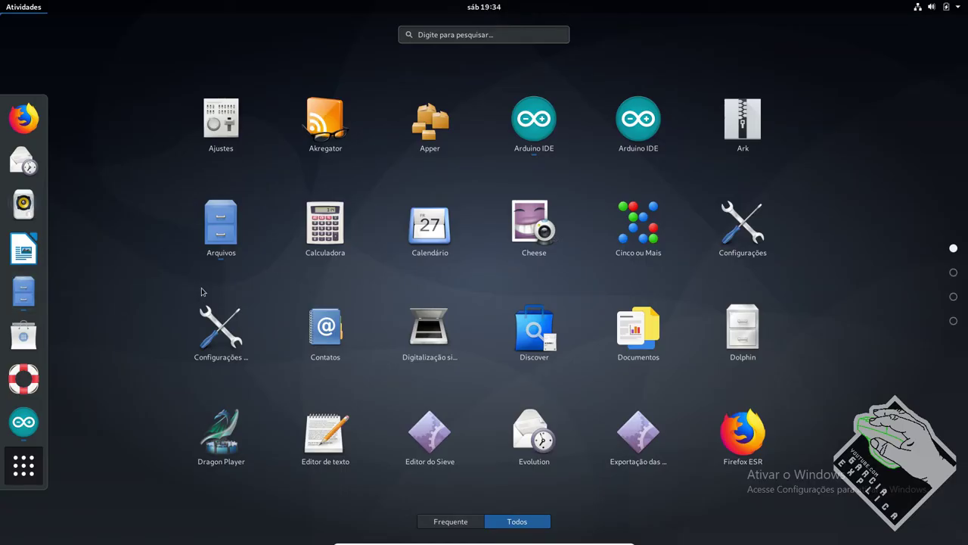
pyautogui.scroll(-1, 498, 308)
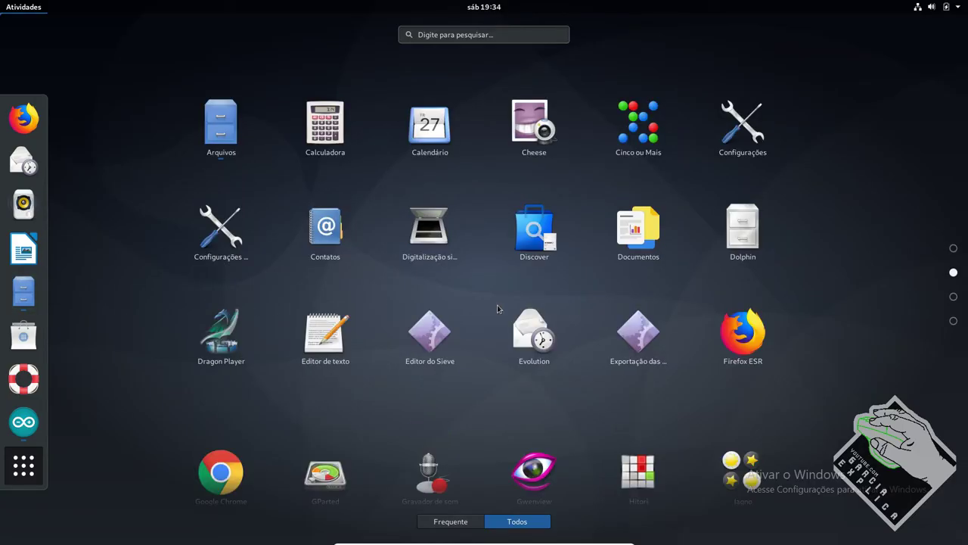
pyautogui.scroll(-2, 498, 309)
pyautogui.scroll(1, 498, 308)
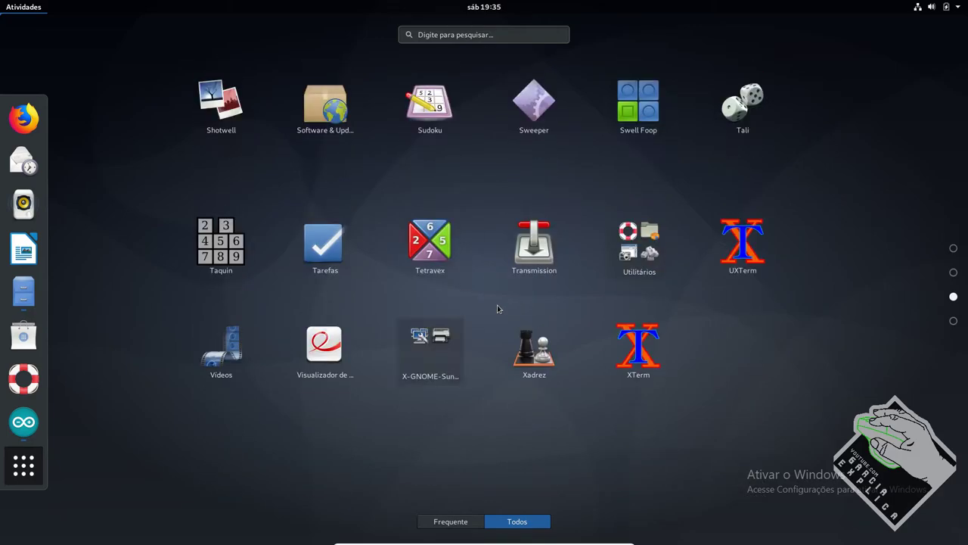
pyautogui.scroll(-1, 497, 307)
pyautogui.click(438, 240)
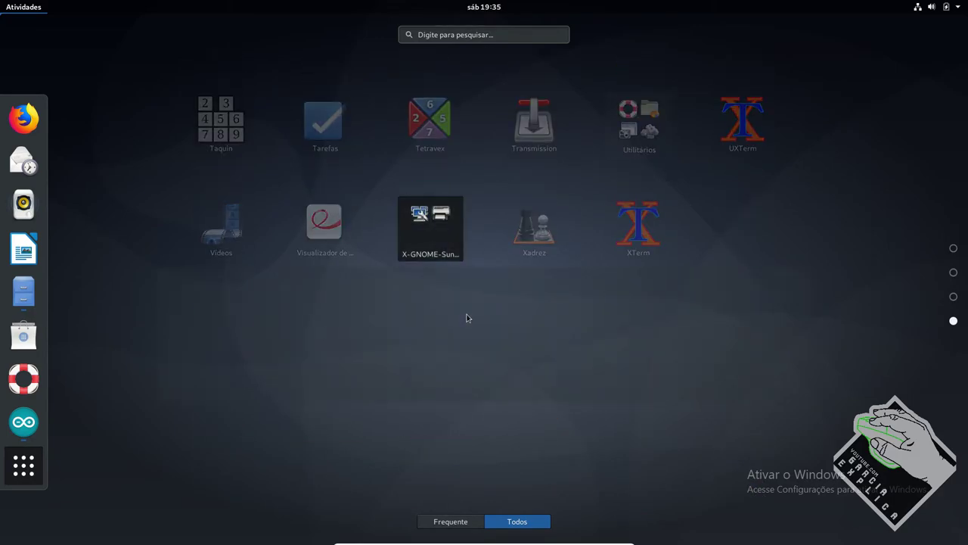
pyautogui.click(227, 341)
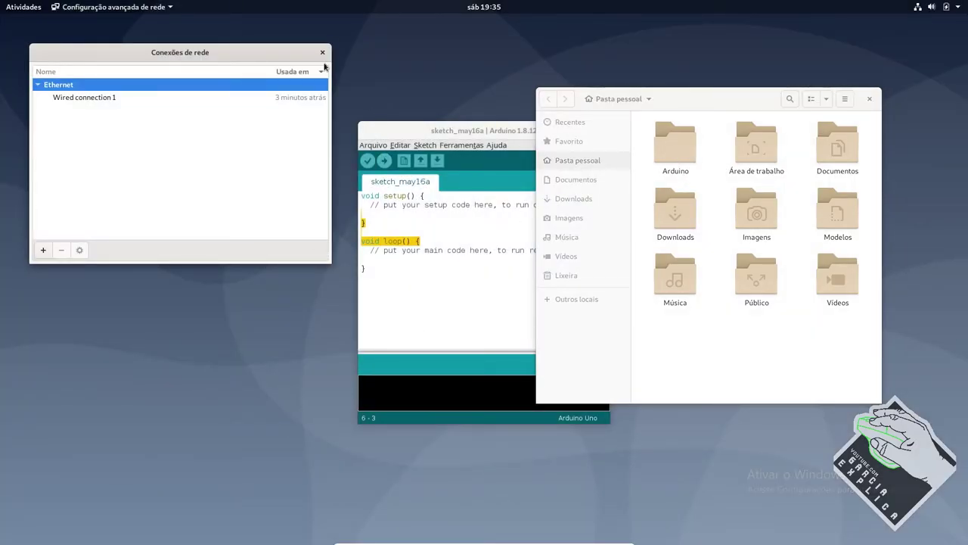
# Step: Close the Conexões de rede, home folder and Arduino IDE sketch windows
pyautogui.click(322, 52)
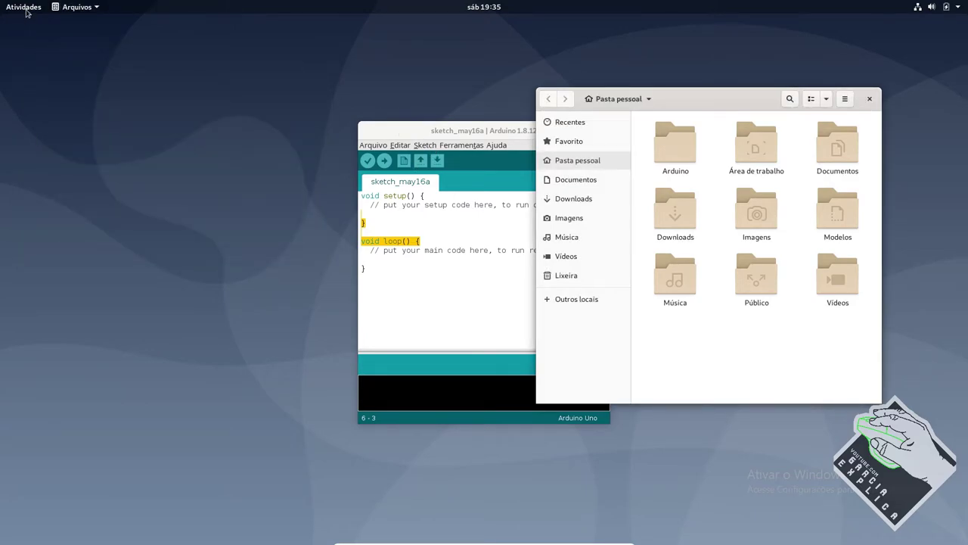
pyautogui.click(25, 9)
pyautogui.click(20, 7)
pyautogui.click(869, 98)
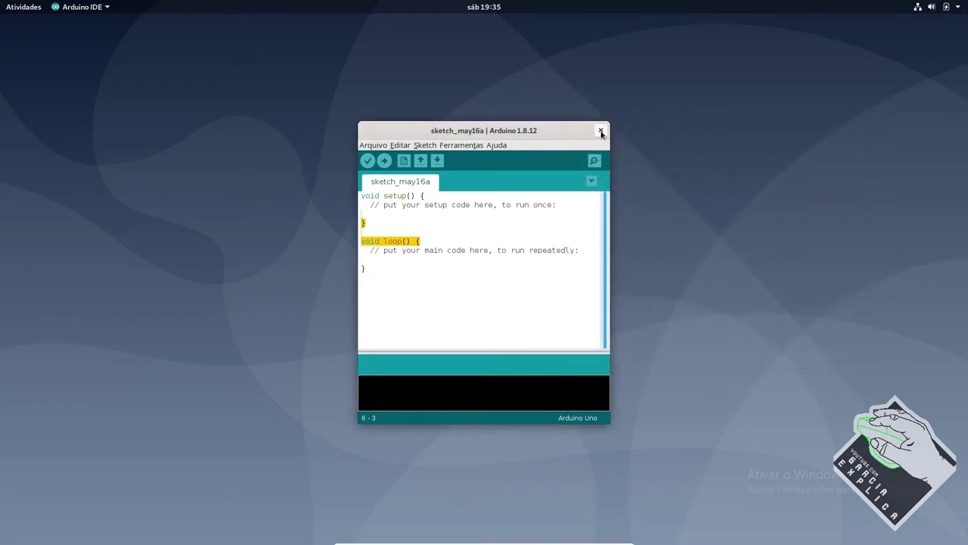
pyautogui.click(601, 131)
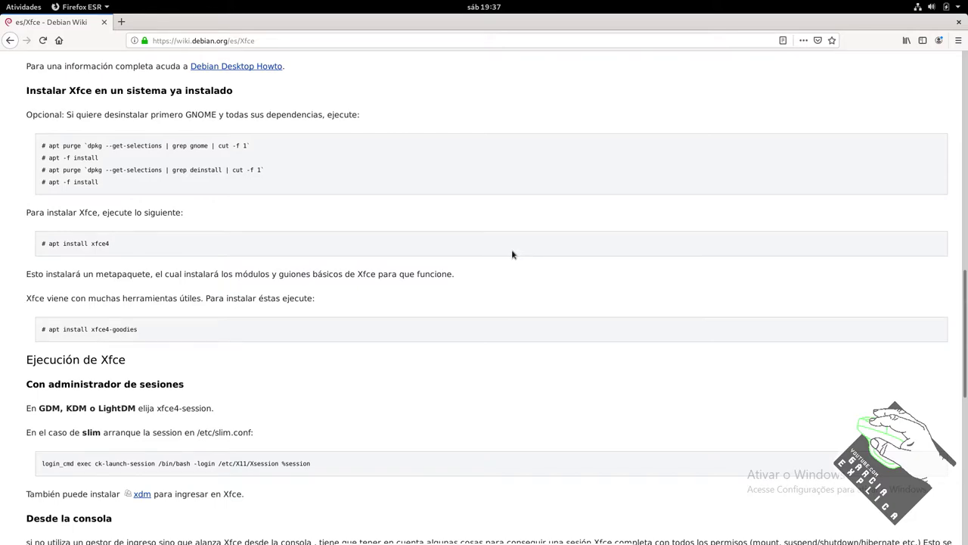
# Step: In a new terminal, paste and run the wiki's apt purge `dpkg --get-selections | grep gnome | cut -f 1` command
pyautogui.hotkey('ctrl', 'alt', 't')
pyautogui.moveTo(213, 60); pyautogui.dragTo(363, 179)
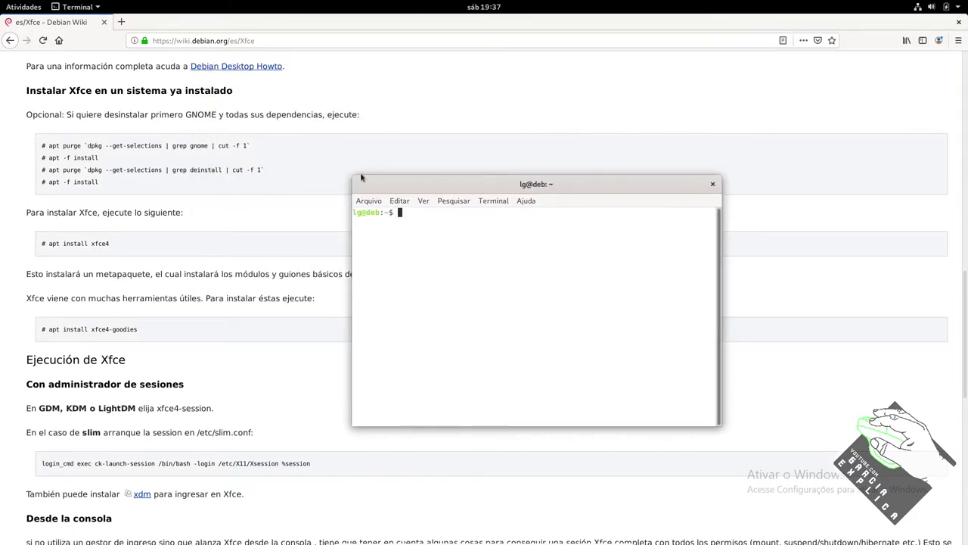
pyautogui.moveTo(49, 145); pyautogui.dragTo(262, 146)
pyautogui.press('super+c')
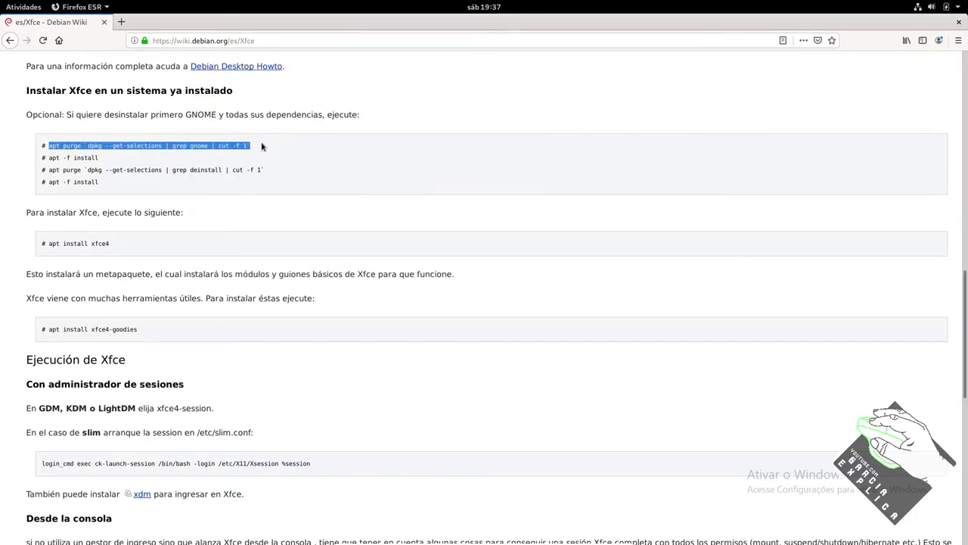
pyautogui.hotkey('alt', 'Tab')
pyautogui.middleClick(393, 300)
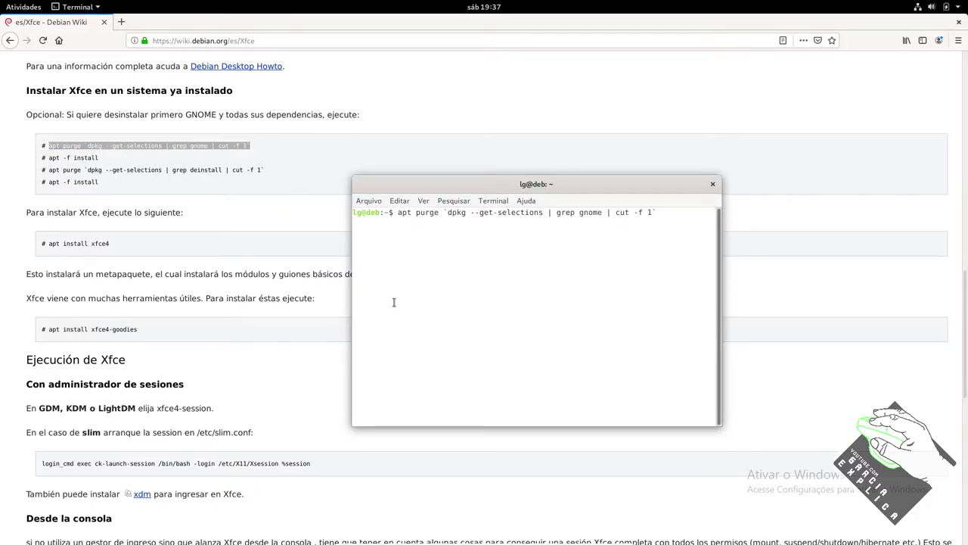
pyautogui.press('Return')
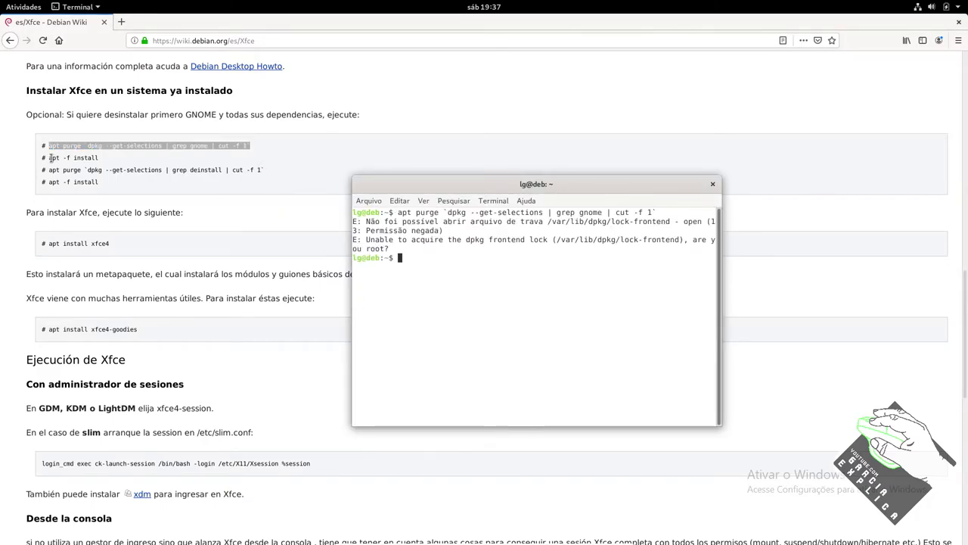
# Step: Rerun the purge with sudo !!, answer s to remove 244 packages, then paste apt -f install
pyautogui.moveTo(49, 158); pyautogui.dragTo(140, 165)
pyautogui.hotkey('alt', 'Tab')
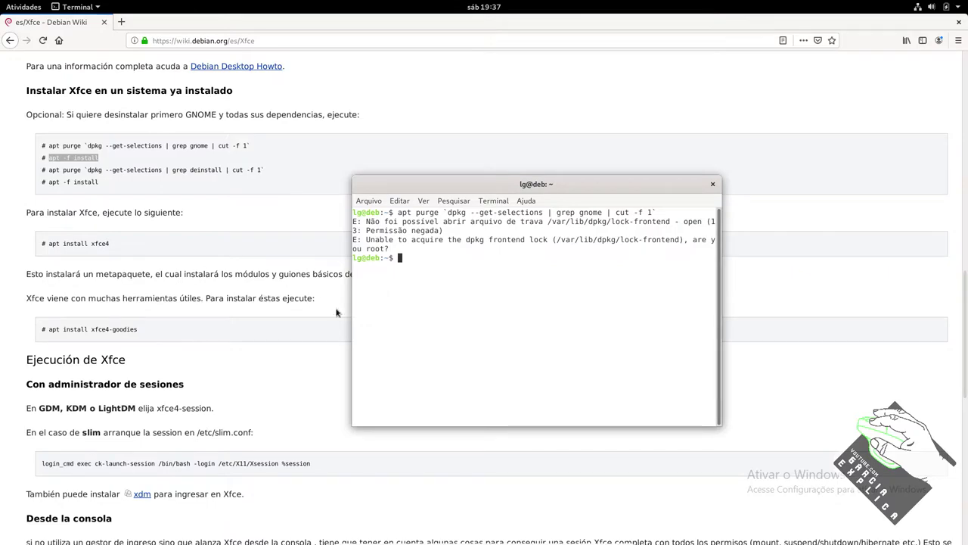
pyautogui.write('sudo !!')
pyautogui.press('Return')
pyautogui.press('Return')
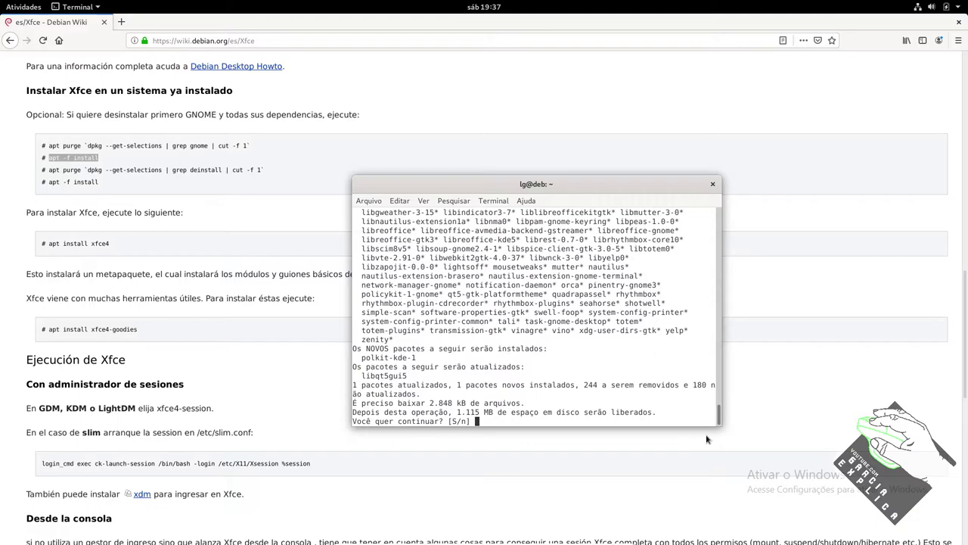
pyautogui.write('s')
pyautogui.press('Return')
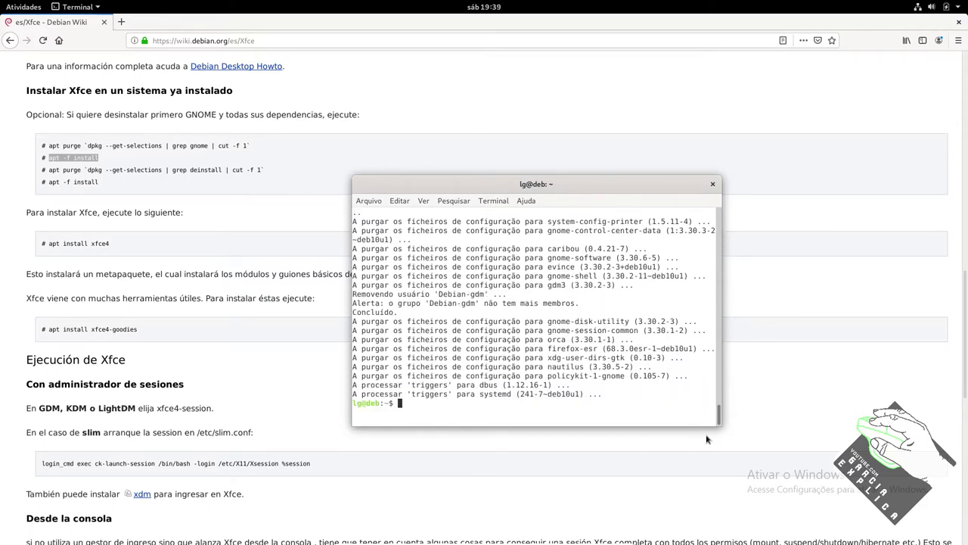
pyautogui.write('apt -f install')
# Step: Run apt -f install, then rerun it as root with sudo !!
pyautogui.press('Return')
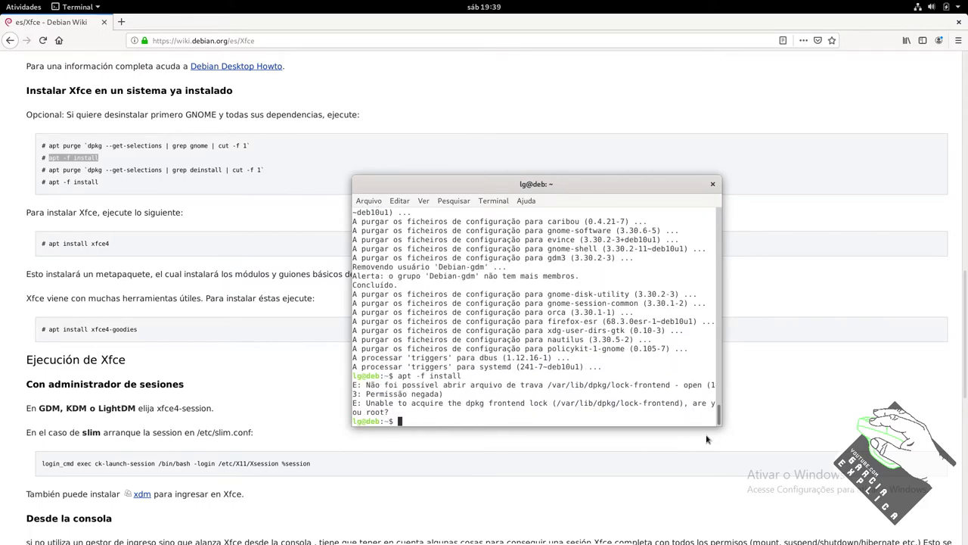
pyautogui.write('sudo !!')
pyautogui.press('Return')
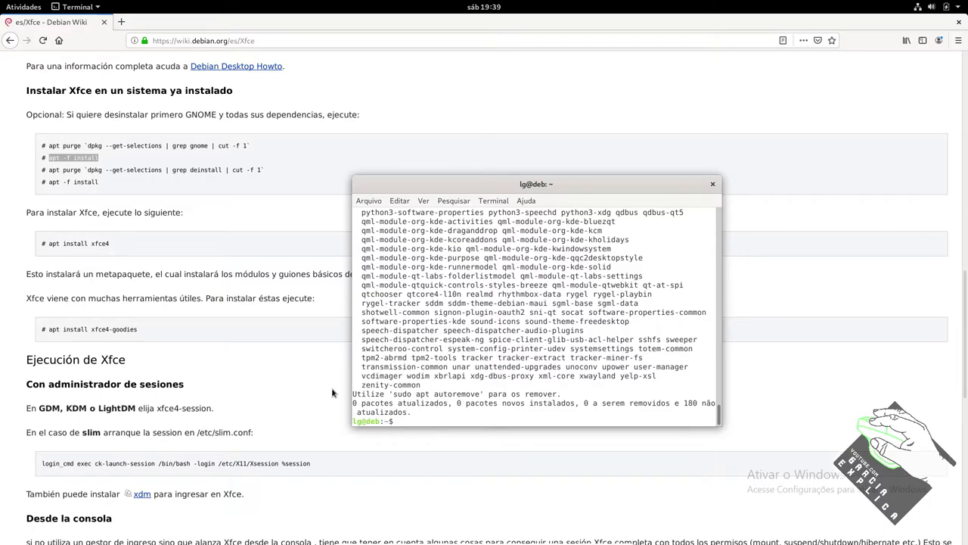
# Step: Copy the wiki's purge command for deinstalled packages and run it prefixed with sudo
pyautogui.click(68, 166)
pyautogui.moveTo(49, 169); pyautogui.dragTo(264, 169)
pyautogui.hotkey('alt', 'Tab')
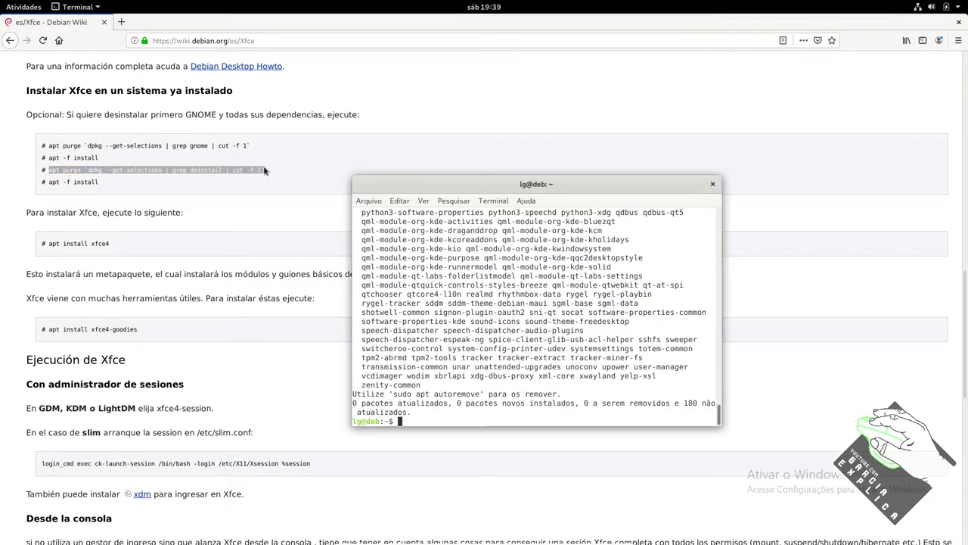
pyautogui.write('apt purge `dpkg --get-selections | grep deinstall | cut -f 1`')
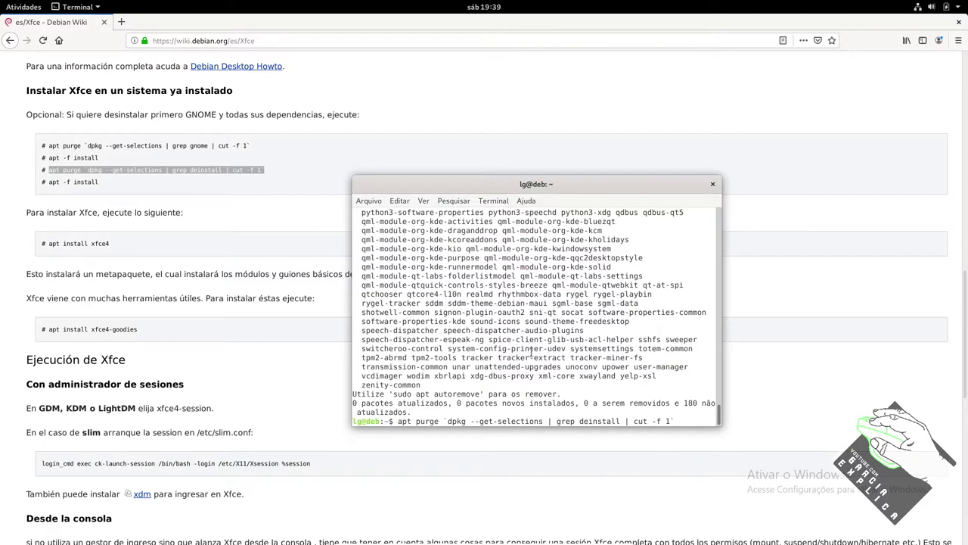
pyautogui.press('Home')
pyautogui.write('sudo')
pyautogui.press('Return')
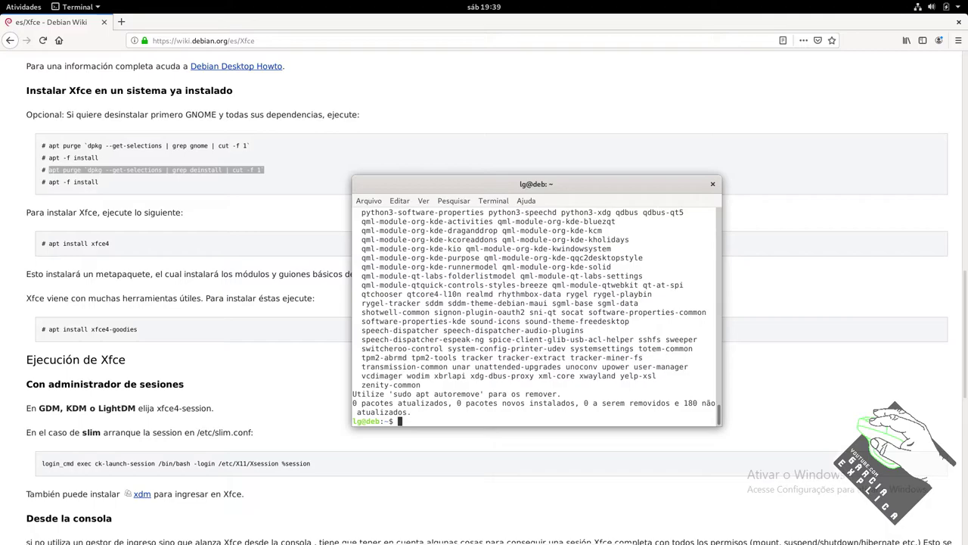
# Step: Rerun sudo apt -f install and Tab-complete sudo apt install xfc to list xfce4 packages
pyautogui.press('Up')
pyautogui.press('Up')
pyautogui.press('Return')
pyautogui.write('sudo apt install xfc')
pyautogui.press('Tab')
pyautogui.press('Tab')
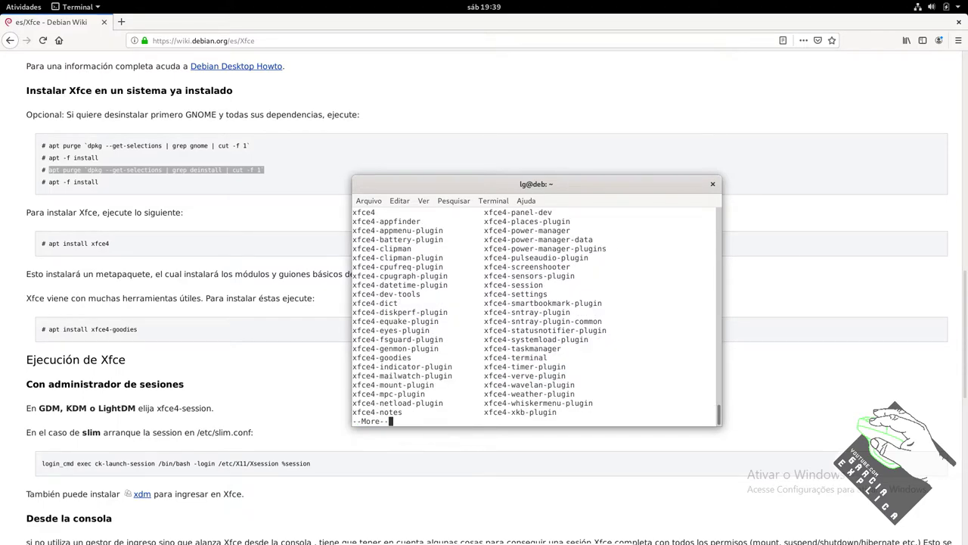
pyautogui.hotkey('ctrl', 'c')
pyautogui.press('Up')
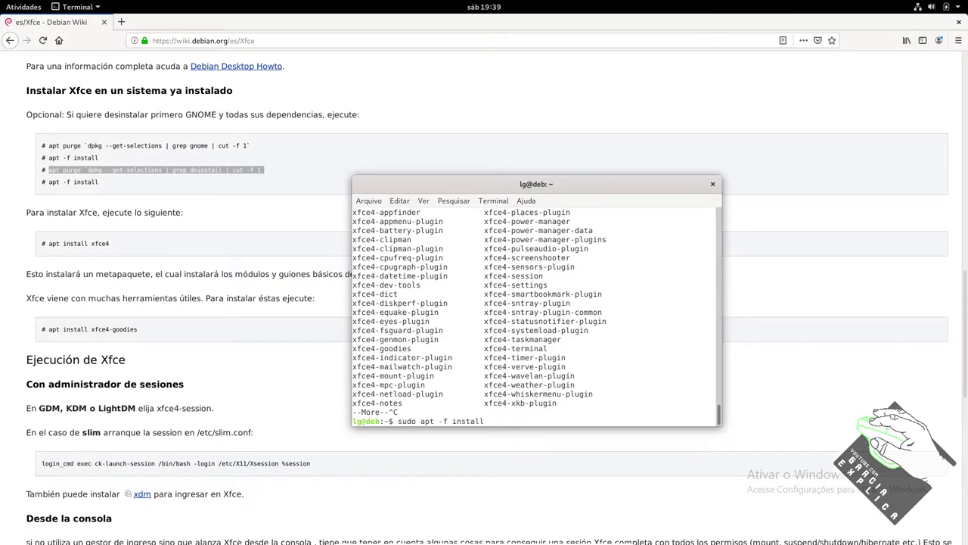
# Step: Edit the recalled command into sudo apt install -y xfce4 and run it
pyautogui.press('BackSpace')
pyautogui.press('BackSpace')
pyautogui.press('BackSpace')
pyautogui.press('BackSpace')
pyautogui.press('BackSpace')
pyautogui.press('BackSpace')
pyautogui.press('BackSpace')
pyautogui.press('BackSpace')
pyautogui.press('BackSpace')
pyautogui.press('BackSpace')
pyautogui.press('BackSpace')
pyautogui.press('BackSpace')
pyautogui.press('BackSpace')
pyautogui.write('pt')
pyautogui.write('ll xfce4')
pyautogui.press('Left')
pyautogui.press('Left')
pyautogui.press('Left')
pyautogui.press('Left')
pyautogui.press('Left')
pyautogui.write('-y')
pyautogui.press('End')
pyautogui.press('Return')
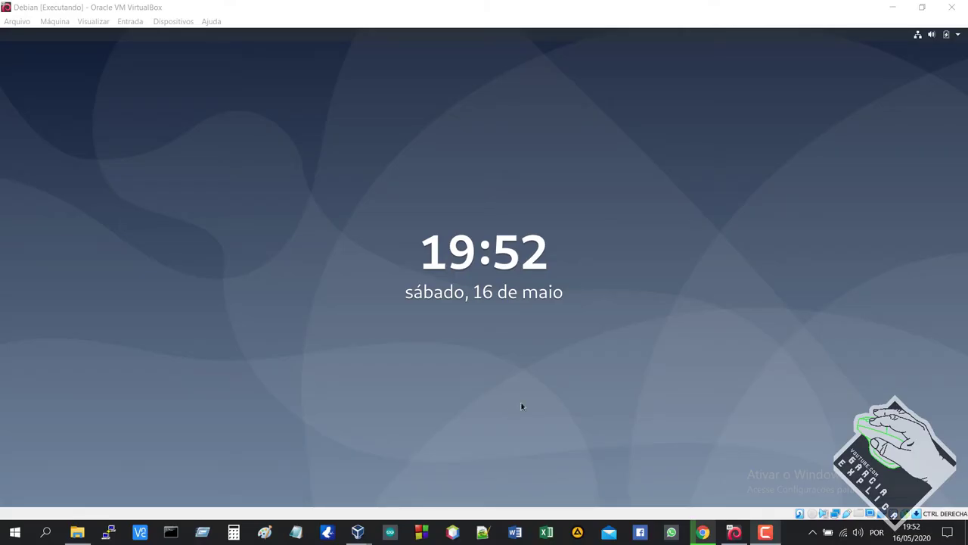
# Step: Lift the lock screen, then close the VM with Host+Q and choose Desligar a máquina
pyautogui.moveTo(484, 429); pyautogui.dragTo(489, 190)
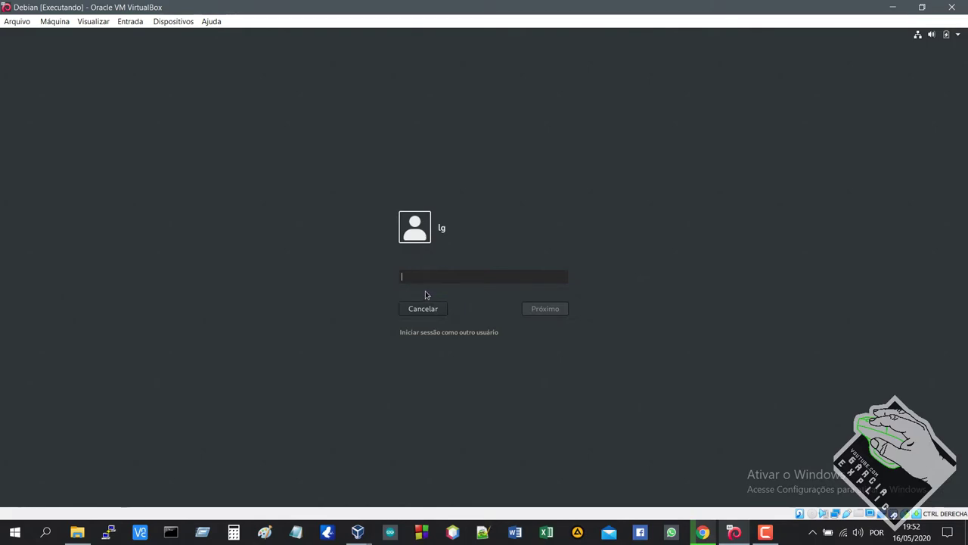
pyautogui.press('Return')
pyautogui.press('Return')
pyautogui.press('Return')
pyautogui.press('Return')
pyautogui.press('Control_R+q')
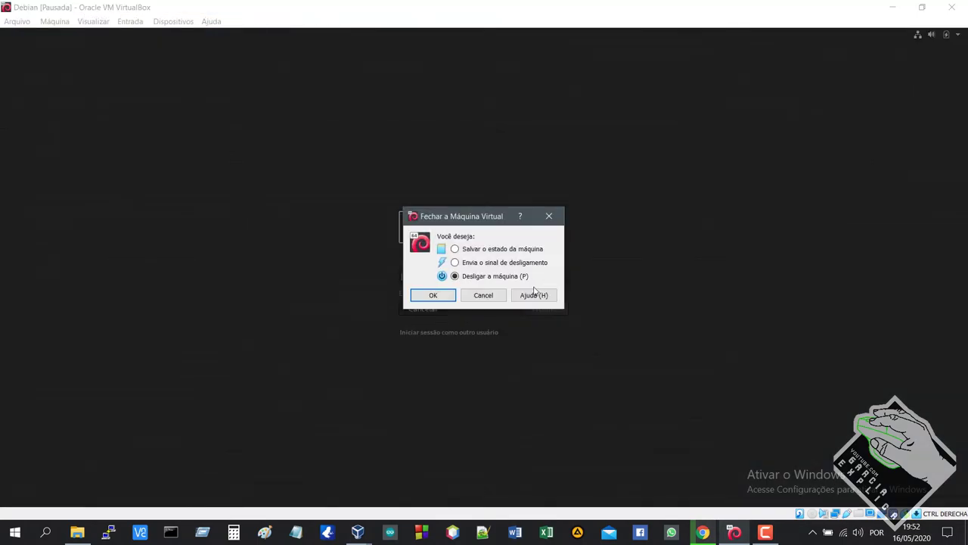
pyautogui.click(438, 297)
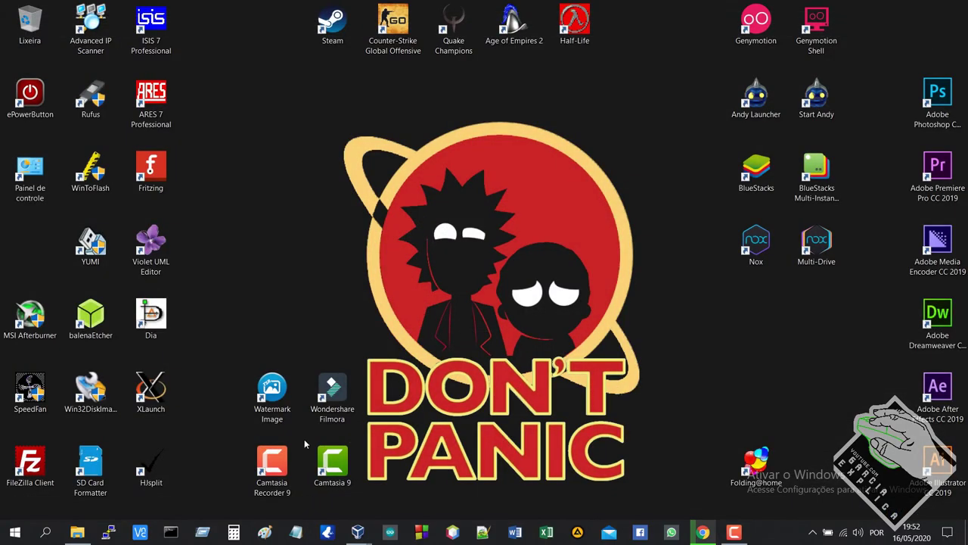
# Step: Close the extra VirtualBox window, start the Debian VM with Iniciar, and boot the default GRUB entry
pyautogui.moveTo(353, 534)
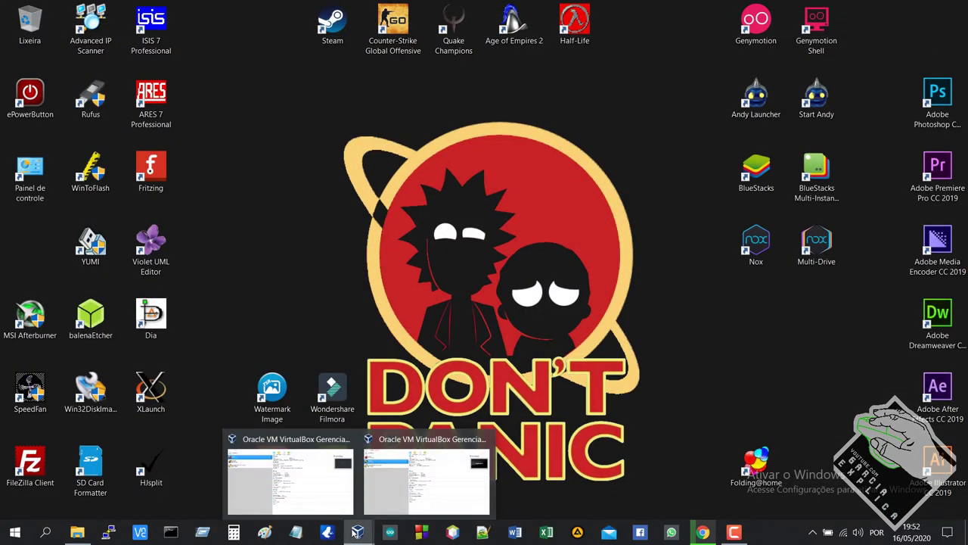
pyautogui.click(349, 470)
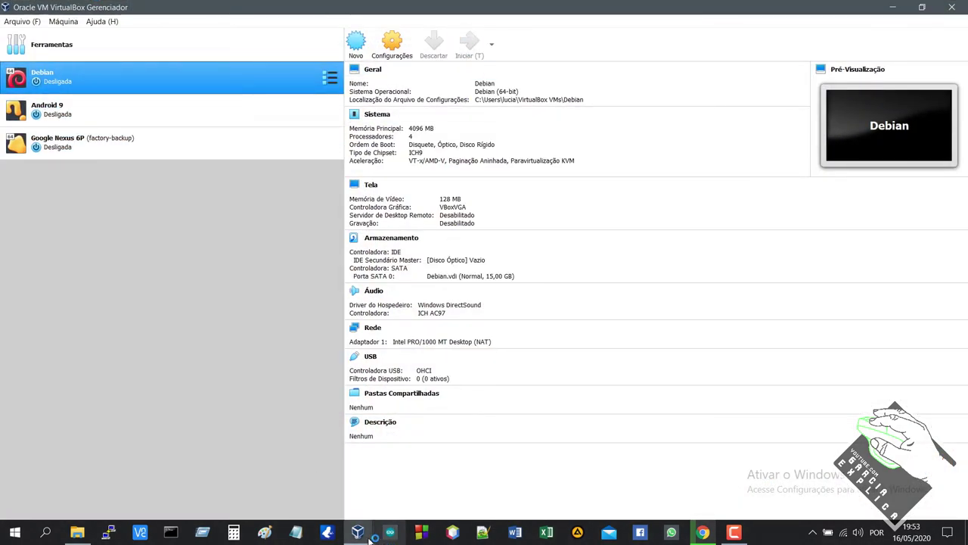
pyautogui.moveTo(358, 533)
pyautogui.click(487, 438)
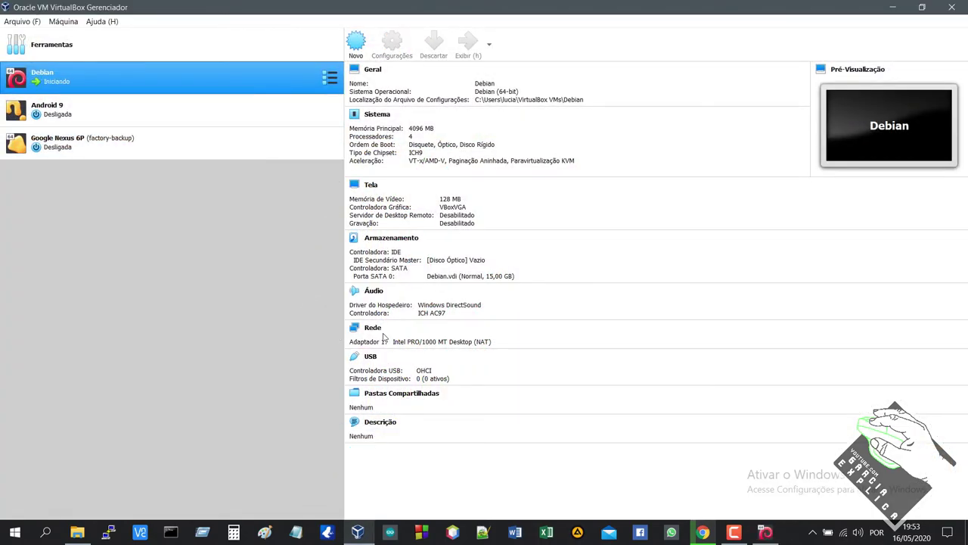
pyautogui.click(767, 533)
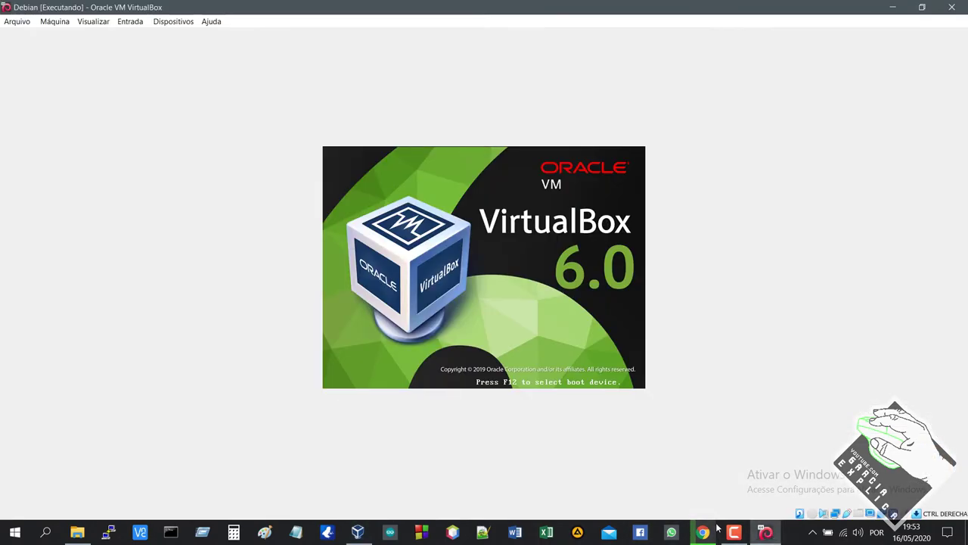
pyautogui.press('Return')
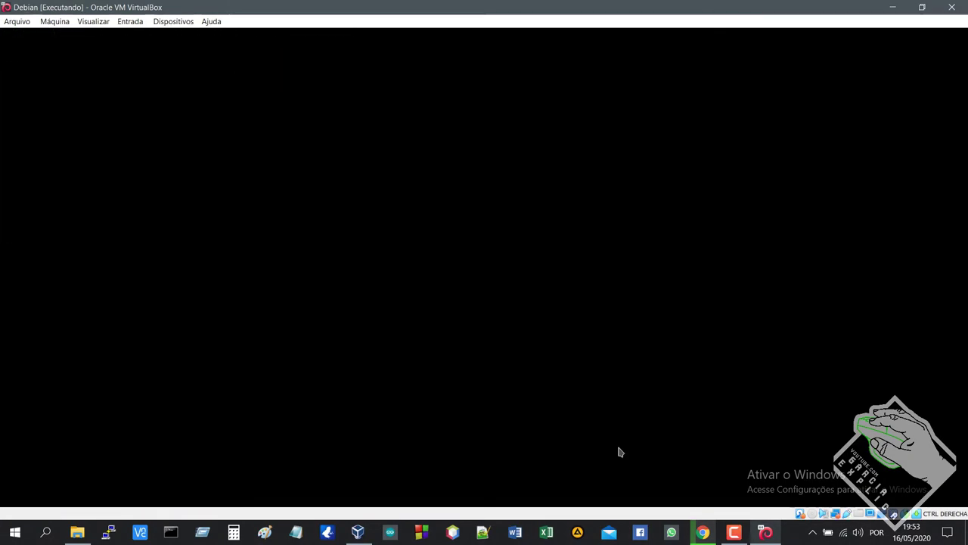
# Step: Copy the 'apt install xfce4-goodies' command from the Debian Xfce wiki page
pyautogui.click(702, 531)
pyautogui.moveTo(62, 368); pyautogui.dragTo(176, 369)
pyautogui.rightClick(173, 368)
pyautogui.click(182, 376)
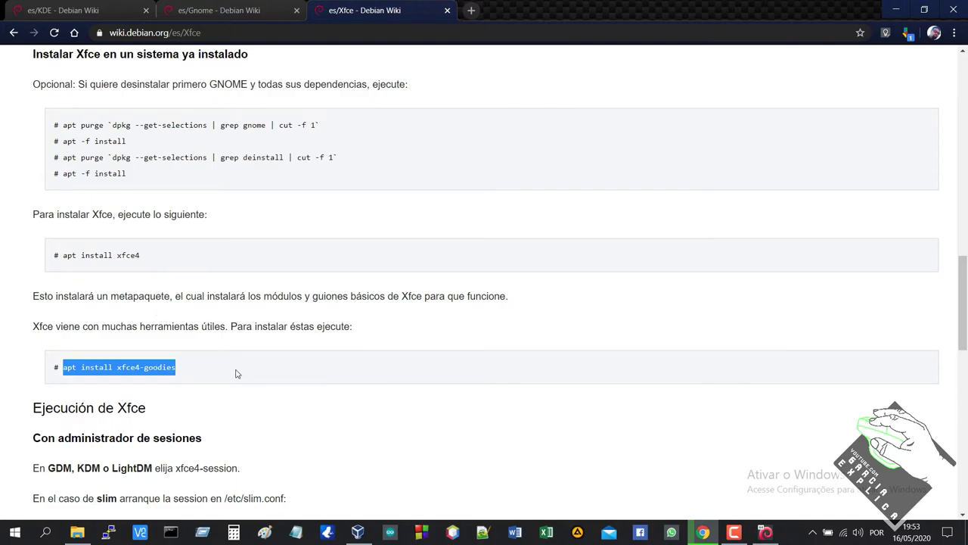
# Step: Back at the VM login screen, switch to full screen and clear the password field
pyautogui.click(762, 534)
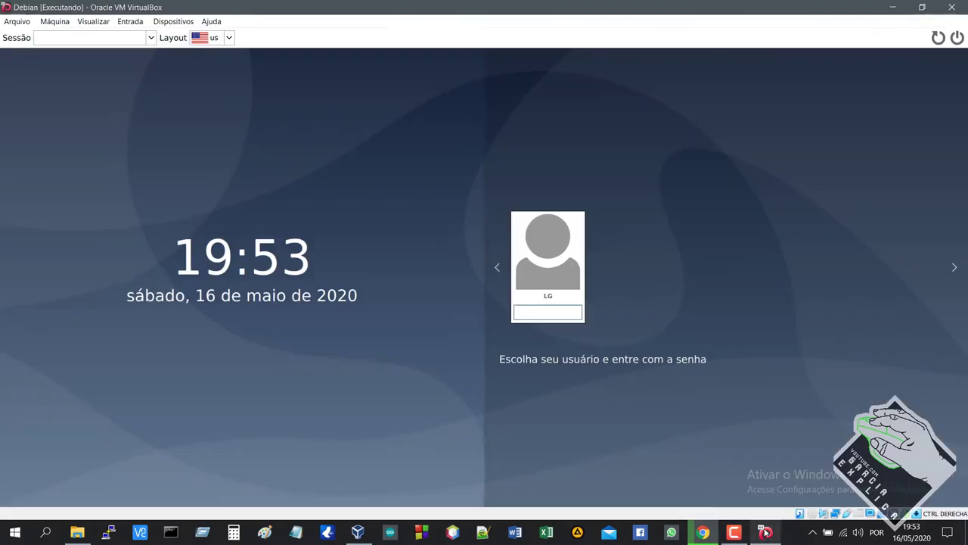
pyautogui.write('******')
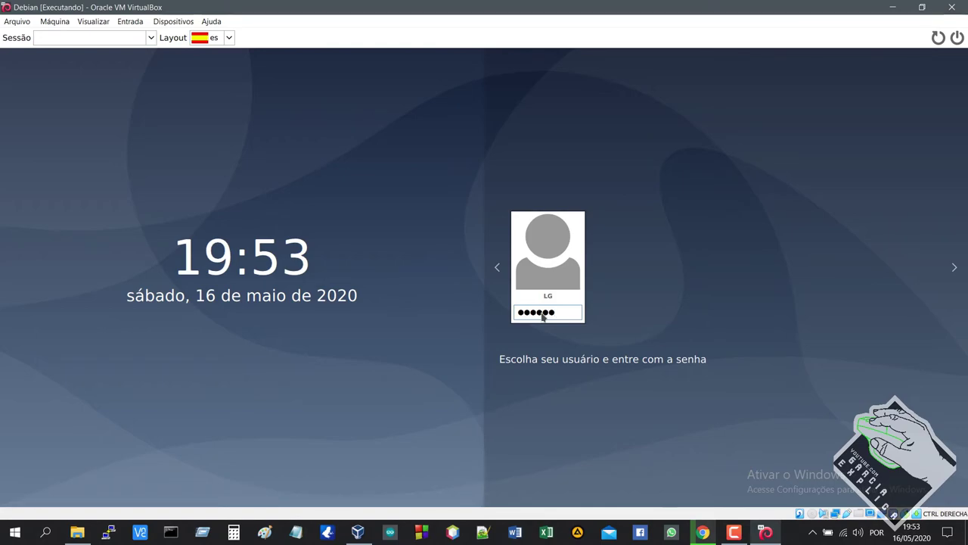
pyautogui.click(150, 38)
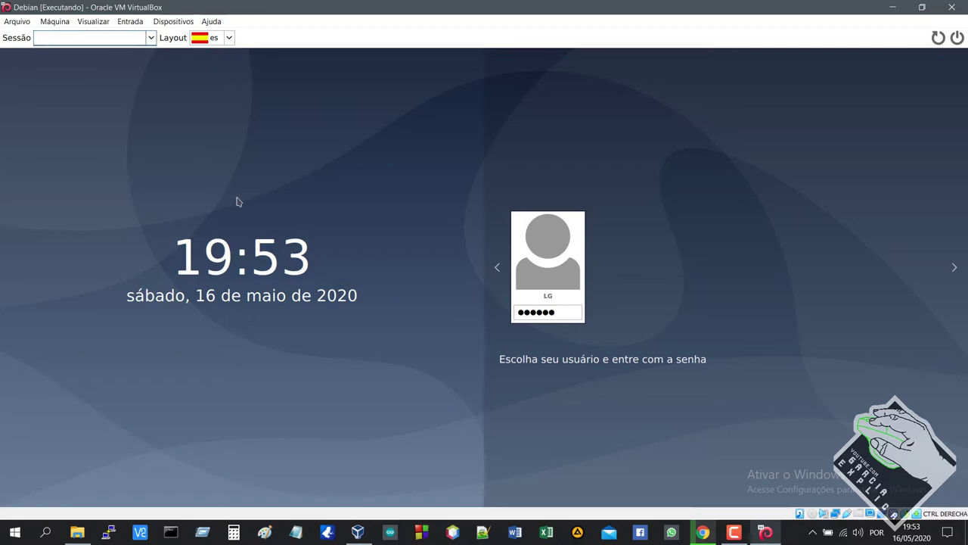
pyautogui.hotkey('ctrl', 'f')
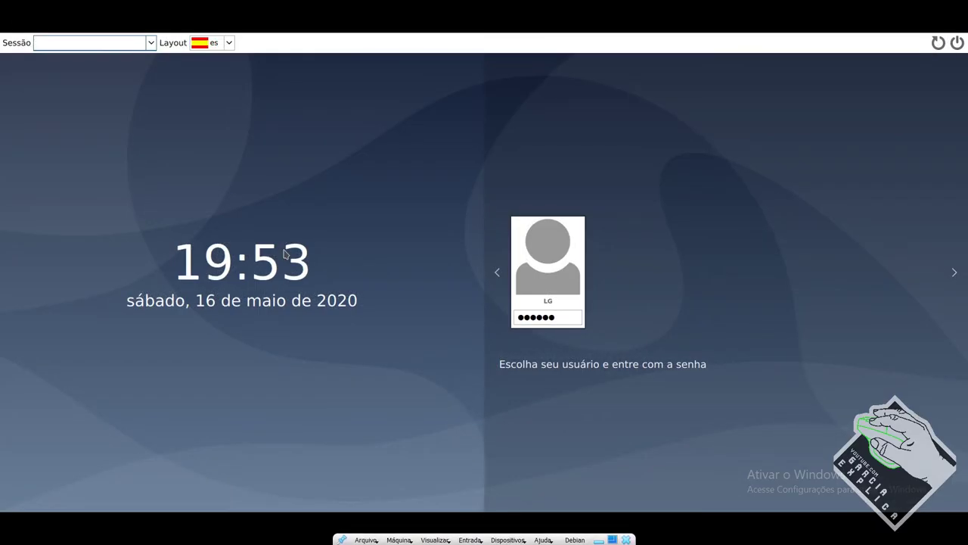
pyautogui.click(558, 321)
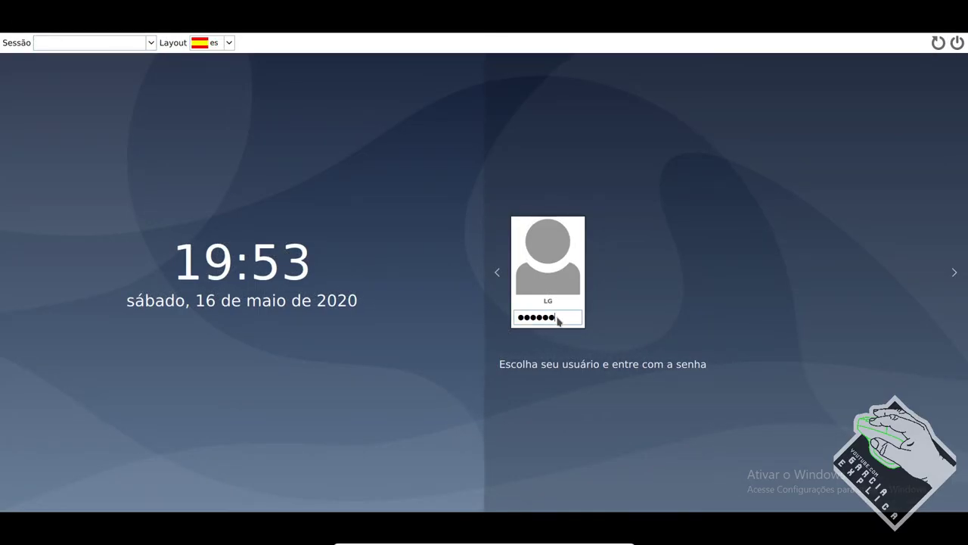
pyautogui.press('BackSpace')
pyautogui.press('BackSpace')
pyautogui.press('BackSpace')
pyautogui.press('BackSpace')
pyautogui.press('BackSpace')
pyautogui.write('*****')
pyautogui.press('BackSpace')
pyautogui.press('BackSpace')
pyautogui.press('BackSpace')
pyautogui.press('BackSpace')
pyautogui.press('BackSpace')
pyautogui.press('BackSpace')
# Step: Log in as root on the tty2 console and type apt install -y xfce4
pyautogui.hotkey('ctrl', 'alt', 'F2')
pyautogui.write('root')
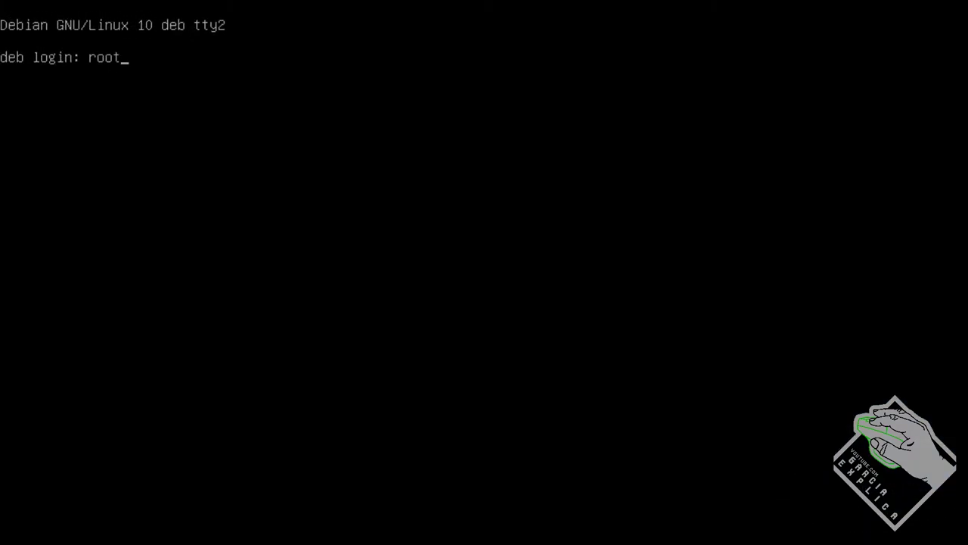
pyautogui.press('Return')
pyautogui.write('root')
pyautogui.press('Return')
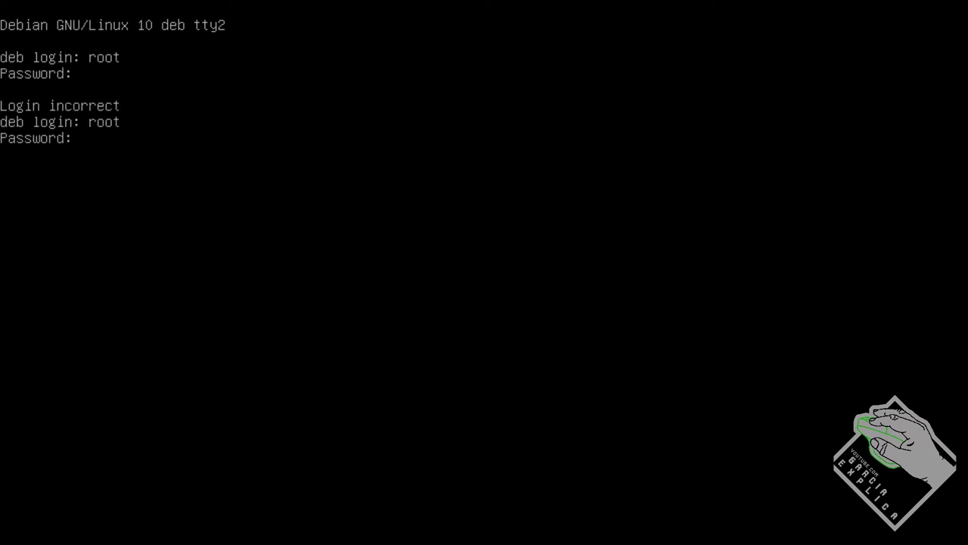
pyautogui.press('Return')
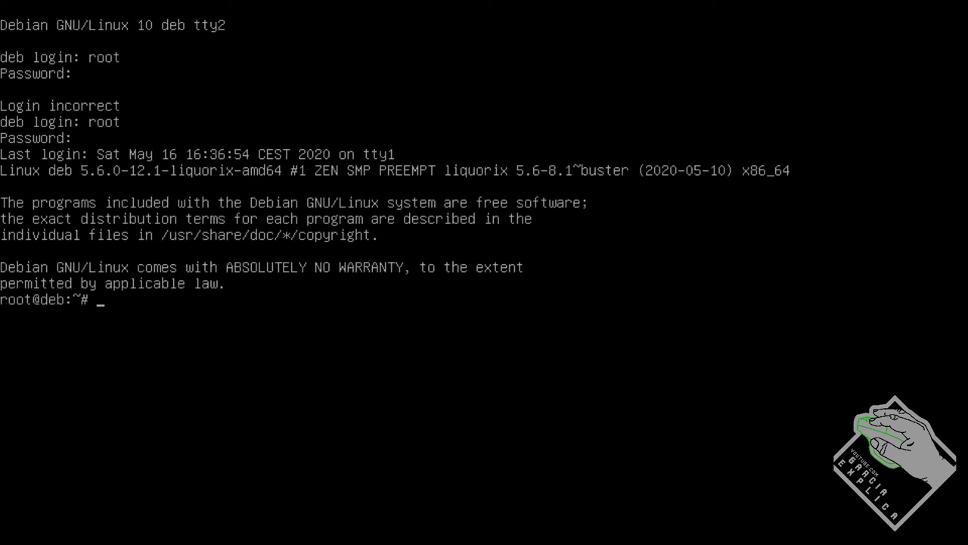
pyautogui.write('apt install -')
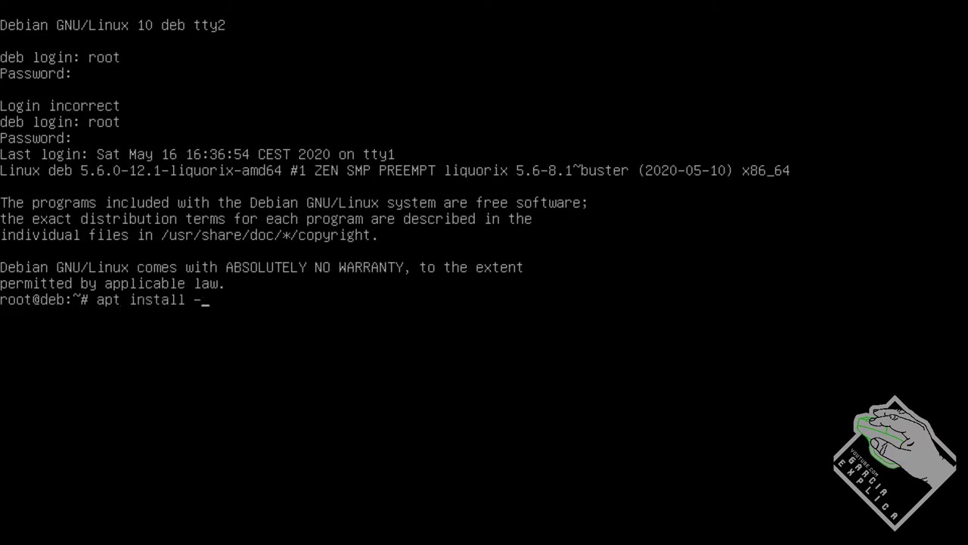
pyautogui.write('y xfce4')
# Step: Install Xfce with 'apt install -y xfce4', choosing lightdm as the default display manager
pyautogui.press('Return')
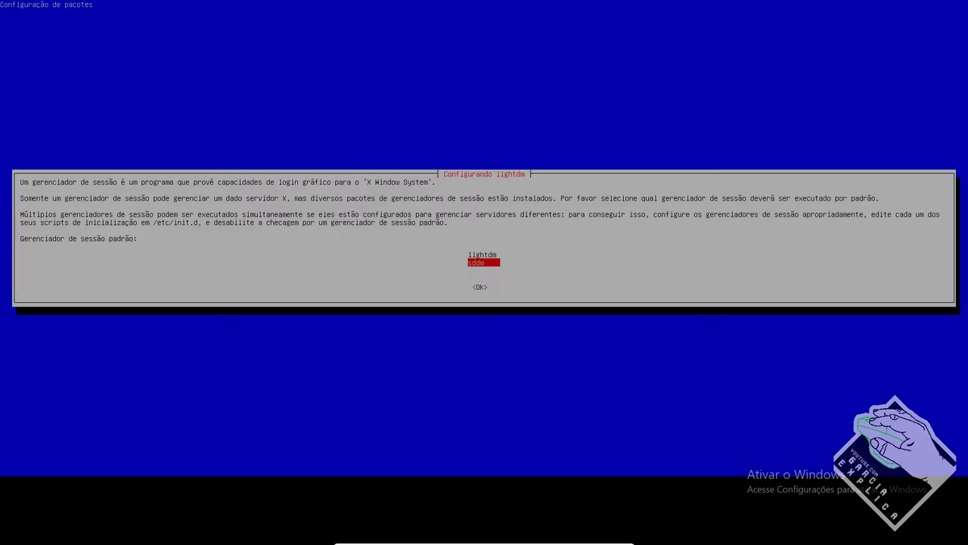
pyautogui.press('Up')
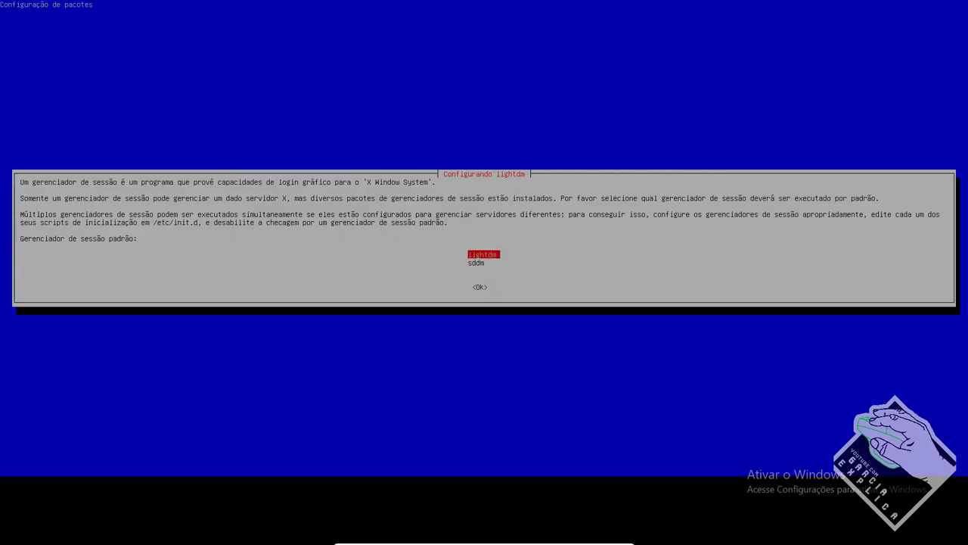
pyautogui.press('Down')
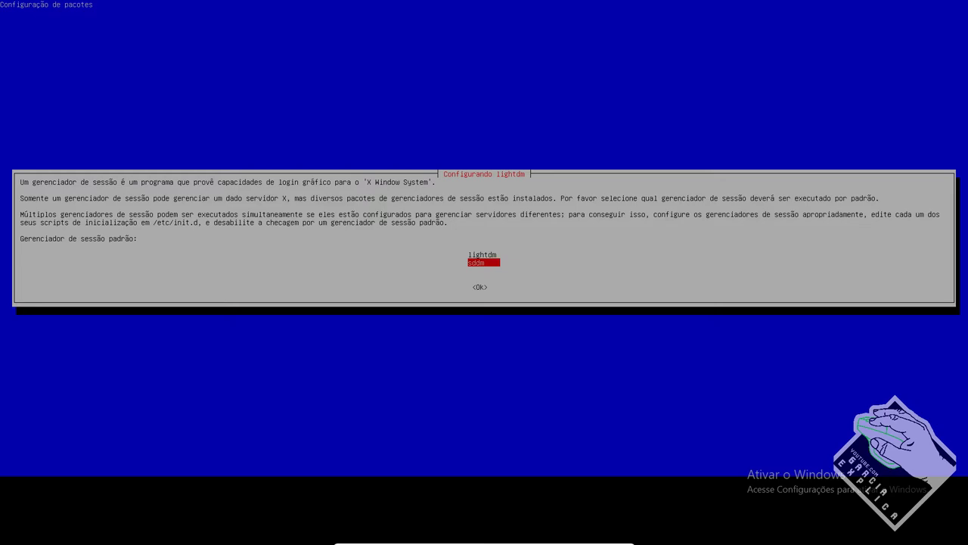
pyautogui.press('Up')
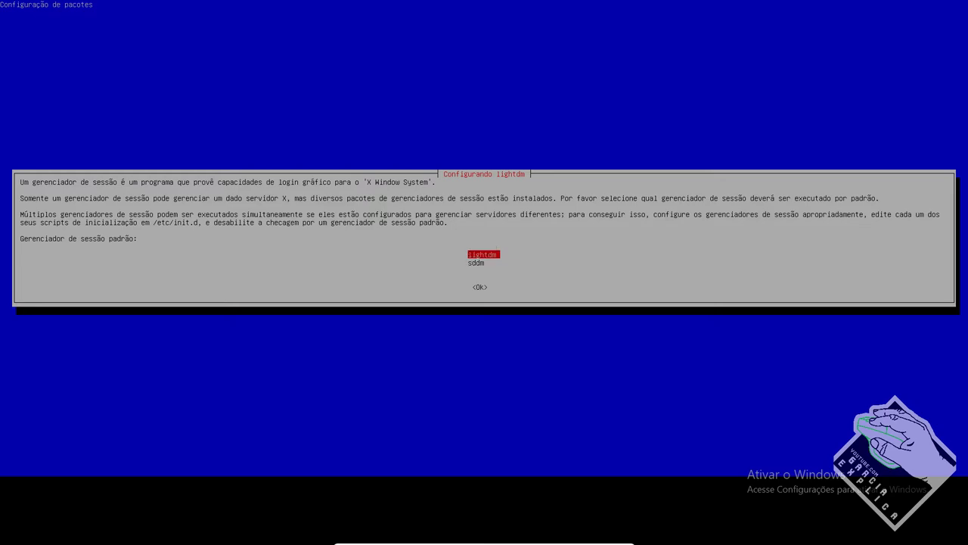
pyautogui.press('Return')
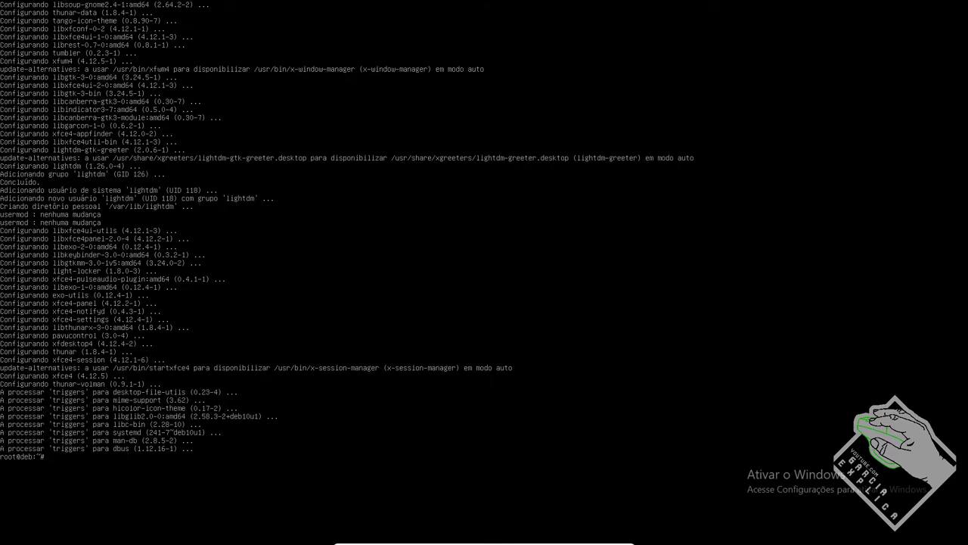
pyautogui.press('Up')
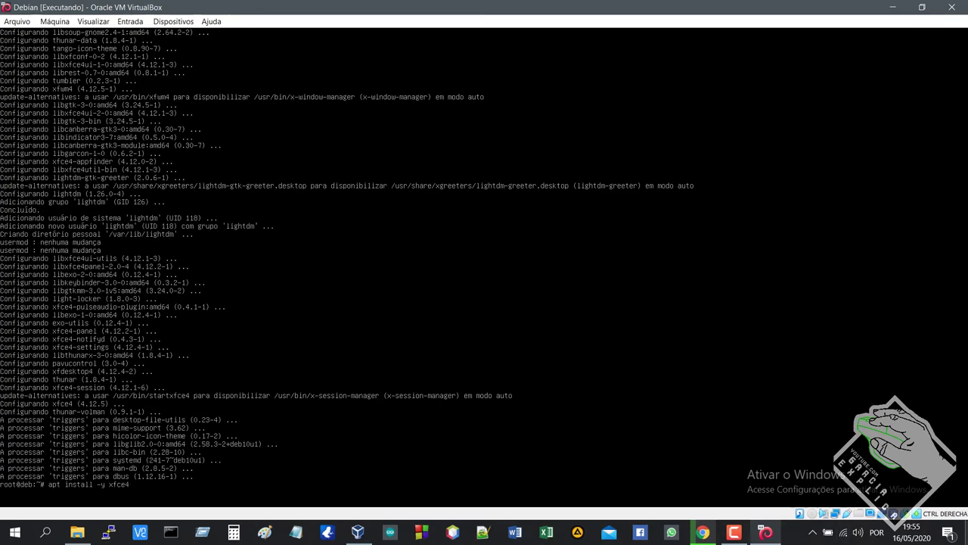
# Step: Run 'apt install -y xfce4-goodies' to add the extra Xfce tools
pyautogui.click(714, 537)
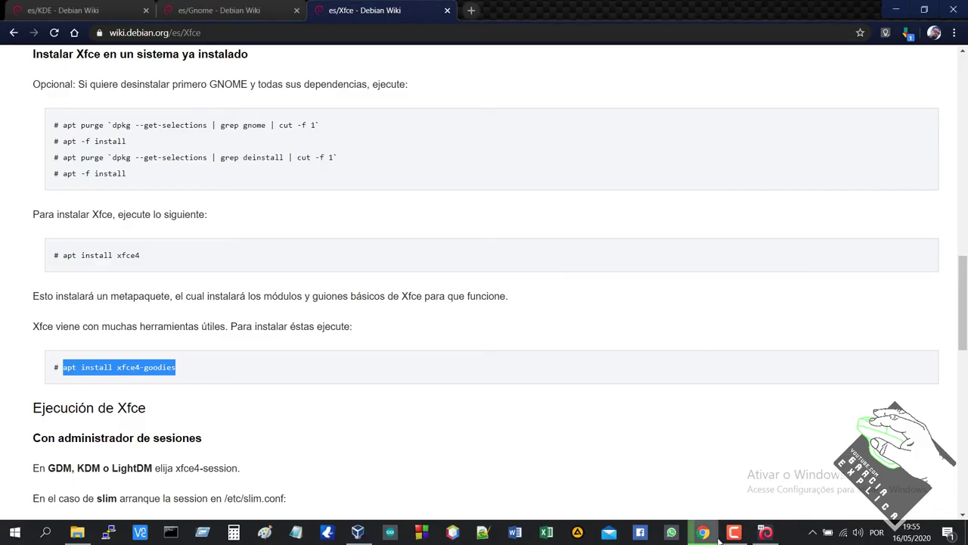
pyautogui.click(717, 537)
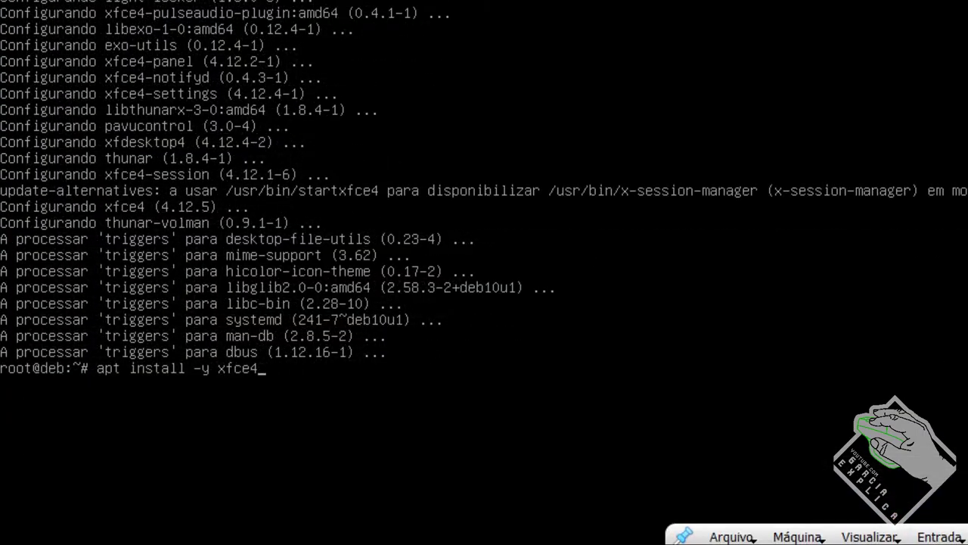
pyautogui.write('-goodies')
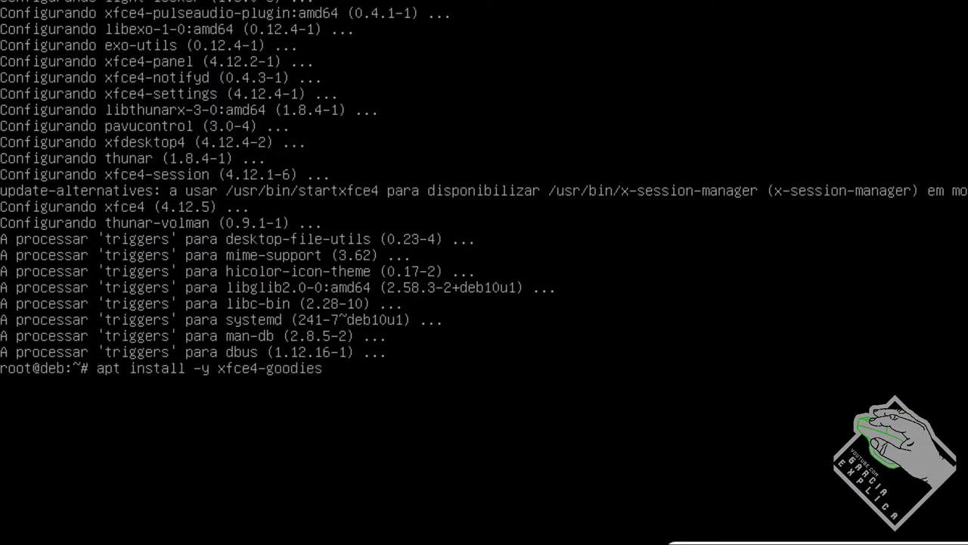
pyautogui.press('Return')
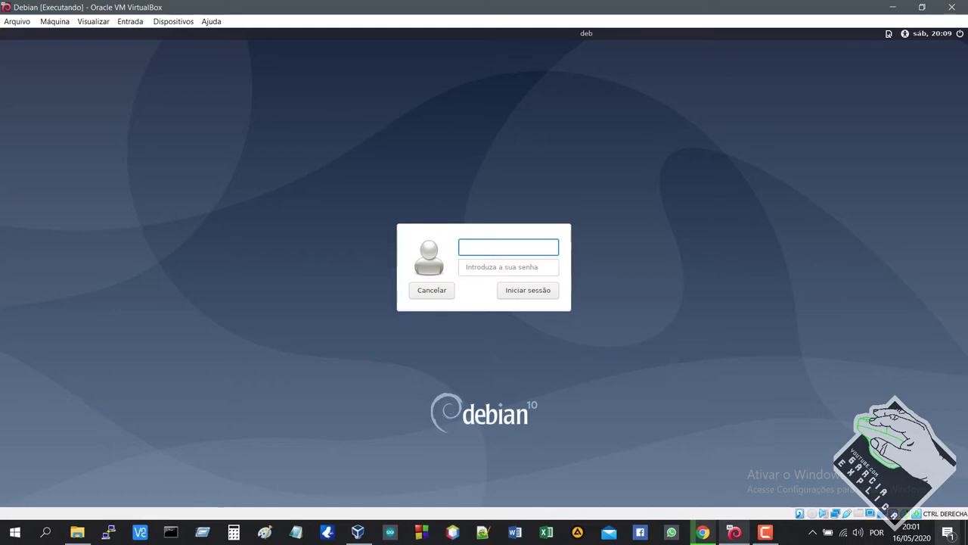
# Step: Log in at the LightDM greeter, retrying with the correct account after a rejected password
pyautogui.write('eb')
pyautogui.press('Tab')
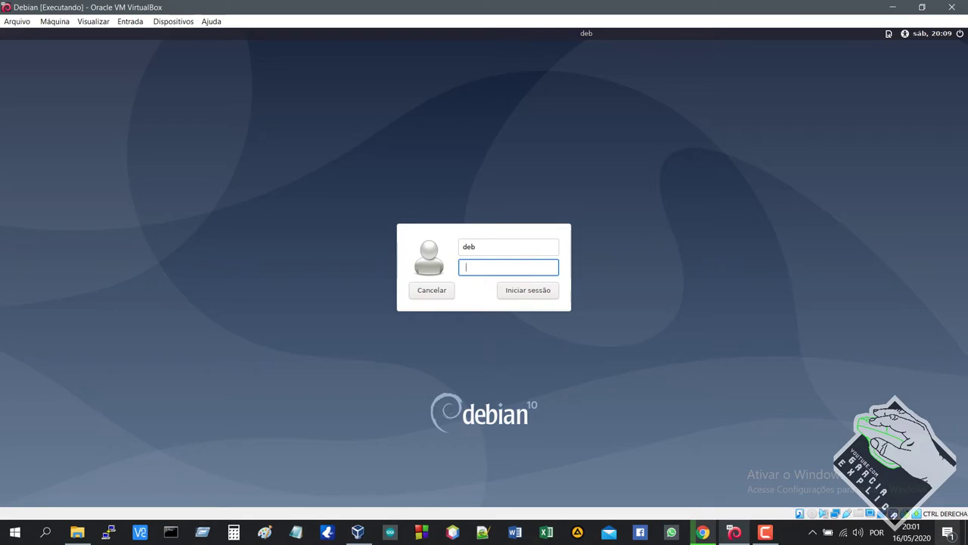
pyautogui.write('******')
pyautogui.press('Return')
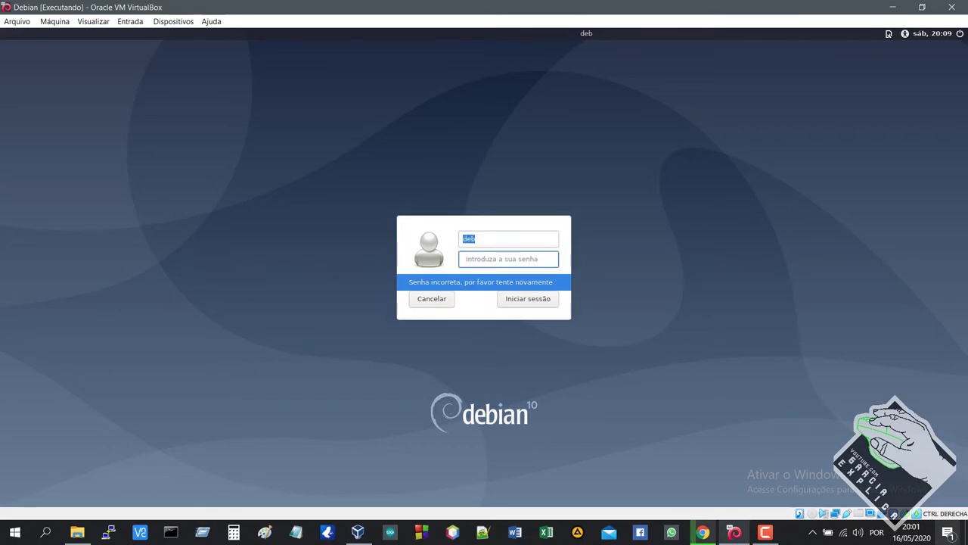
pyautogui.write('deb')
pyautogui.press('Return')
pyautogui.write('*******')
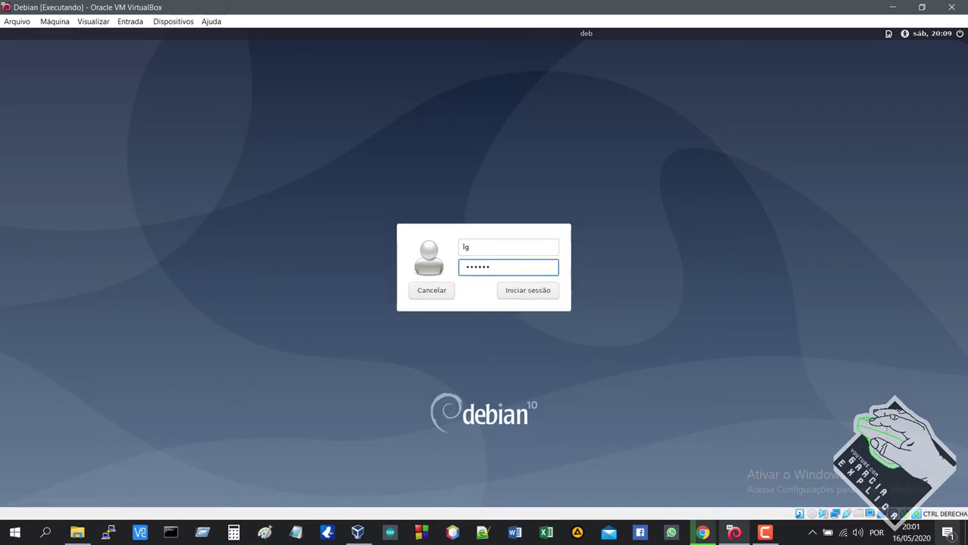
pyautogui.press('Return')
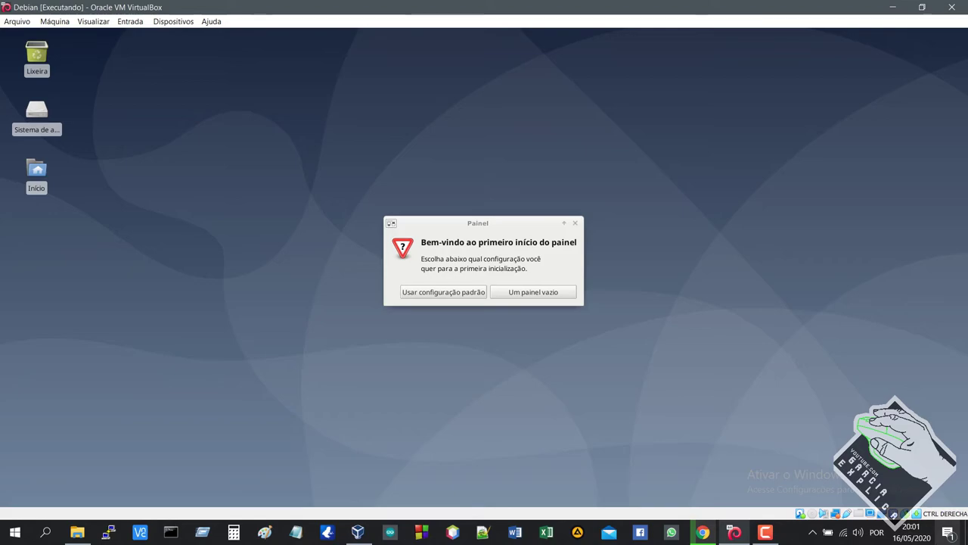
pyautogui.hotkey('ctrl', 'f')
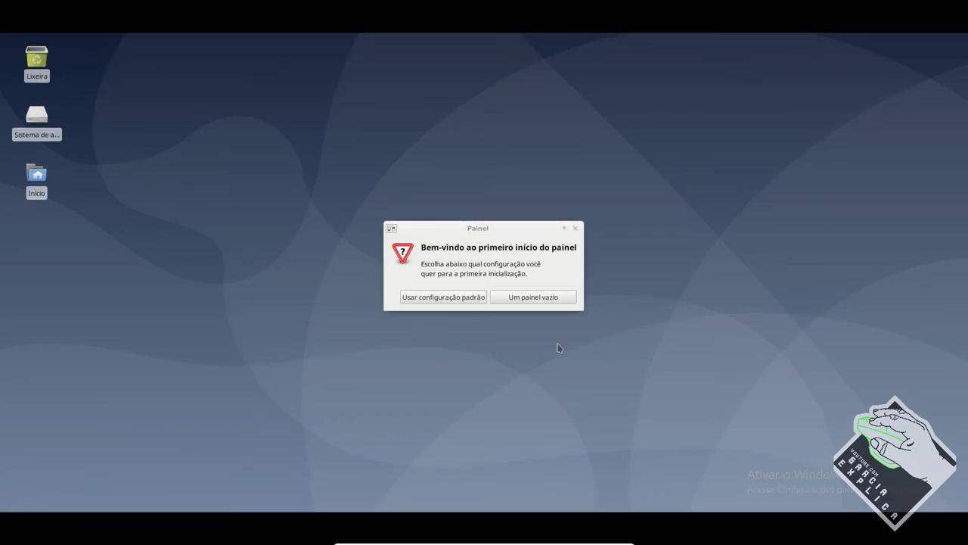
pyautogui.click(470, 301)
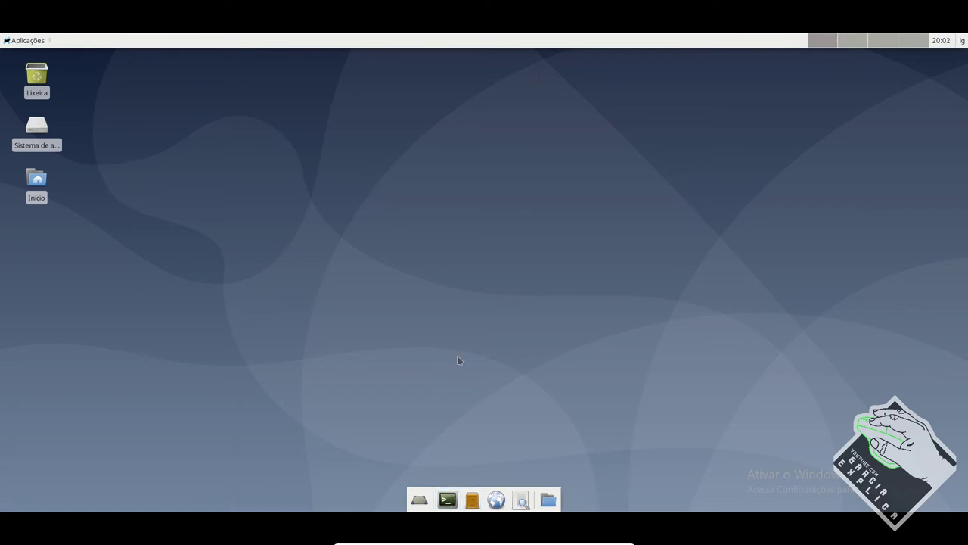
# Step: In the dock's Panel preferences, try the Vertical and Deskbar modes, then revert to Horizontal
pyautogui.rightClick(538, 488)
pyautogui.moveTo(538, 488)
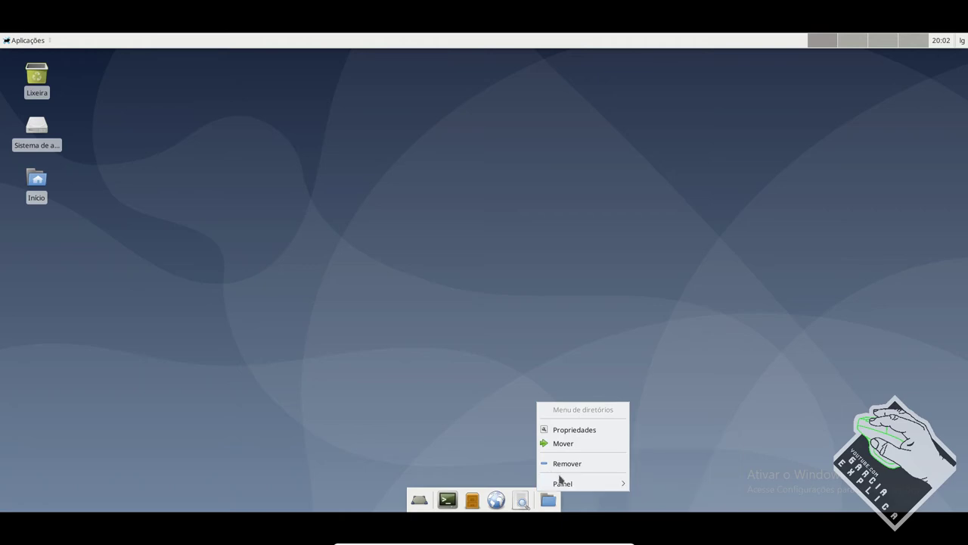
pyautogui.moveTo(595, 484)
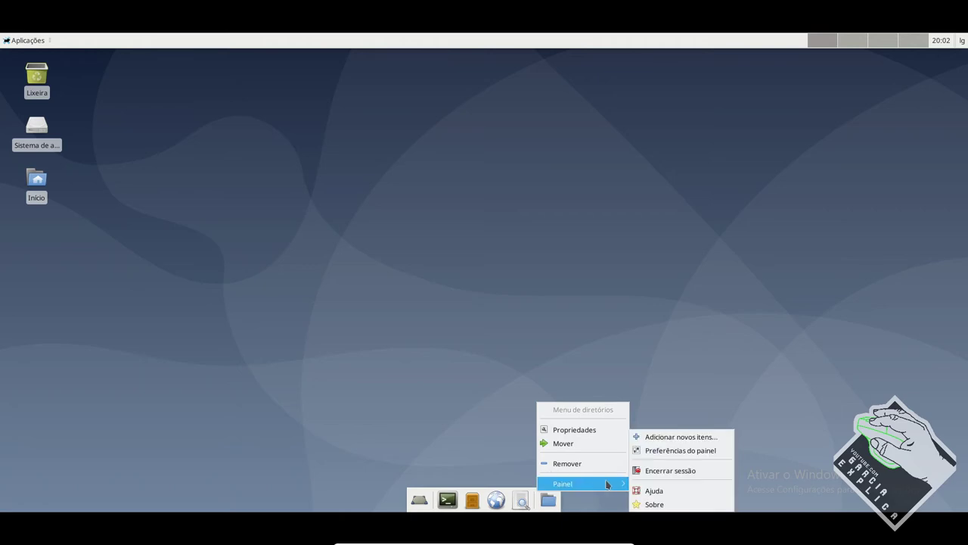
pyautogui.click(653, 451)
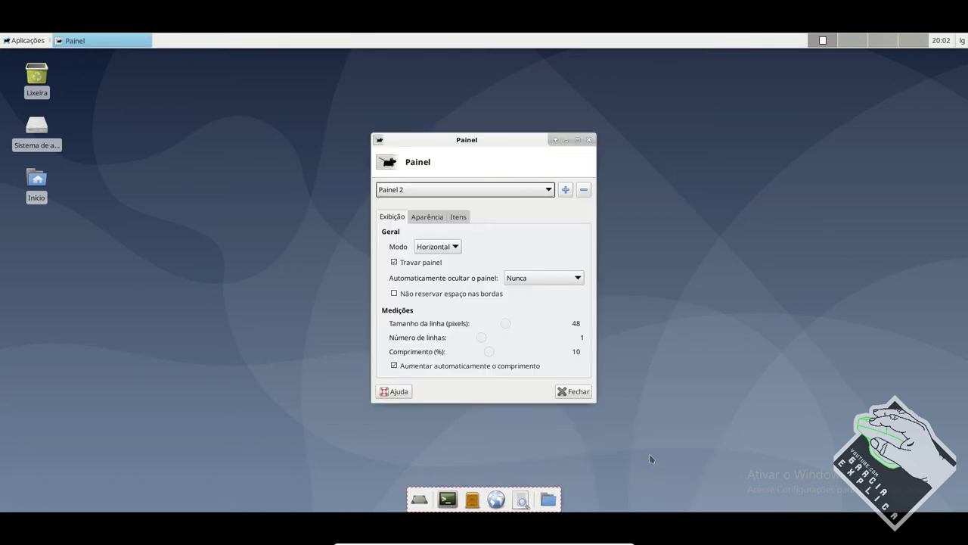
pyautogui.click(444, 254)
pyautogui.click(445, 261)
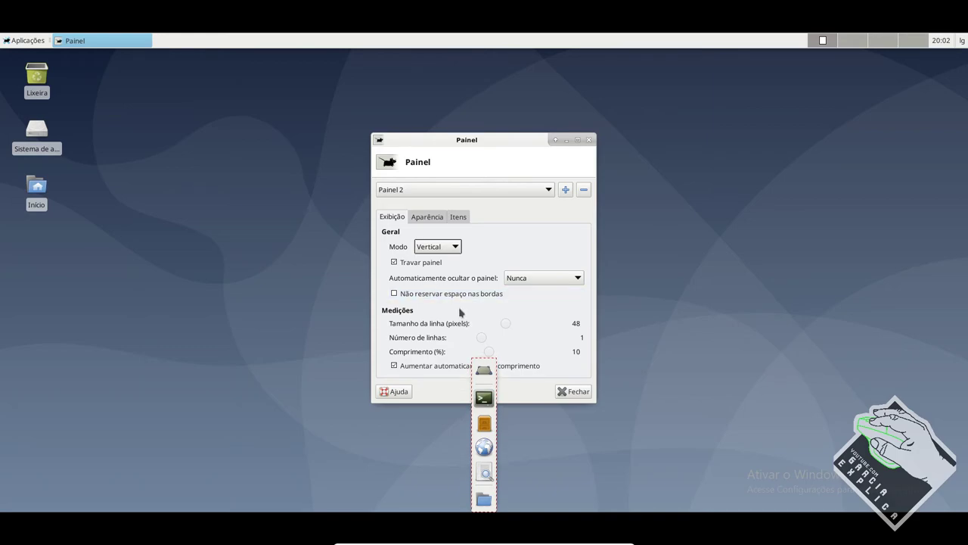
pyautogui.click(434, 250)
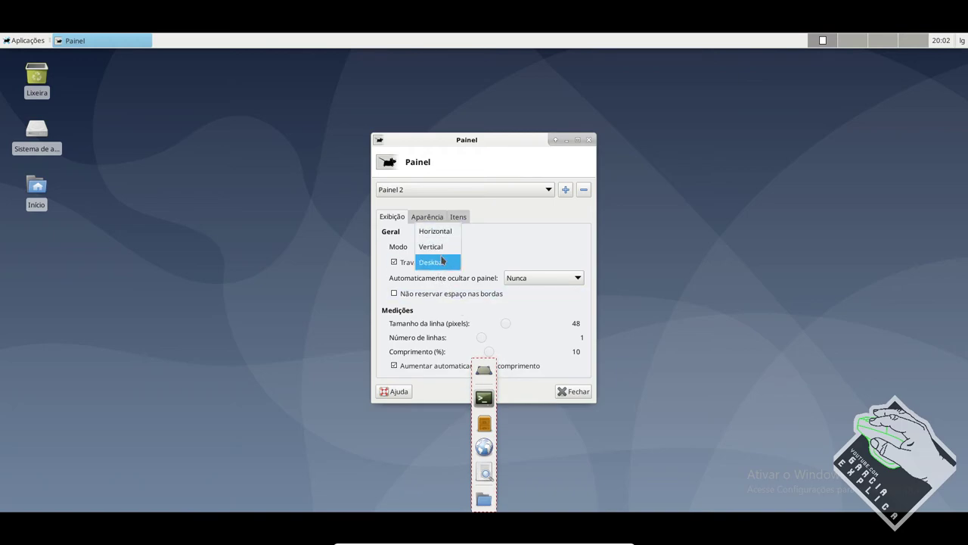
pyautogui.click(441, 262)
pyautogui.click(440, 247)
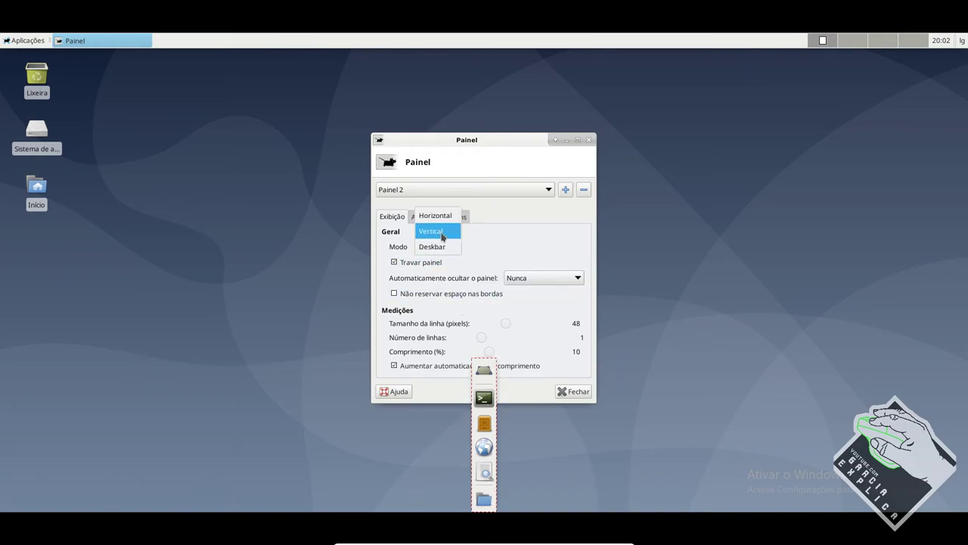
pyautogui.click(443, 218)
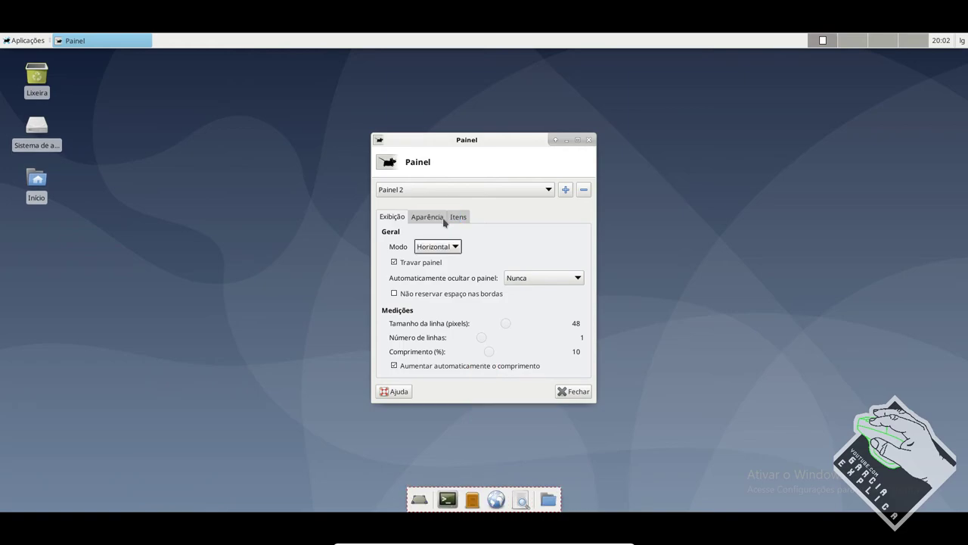
# Step: Unlock the dock, test it vertically on the left and right edges, then restore Horizontal at the bottom
pyautogui.click(439, 262)
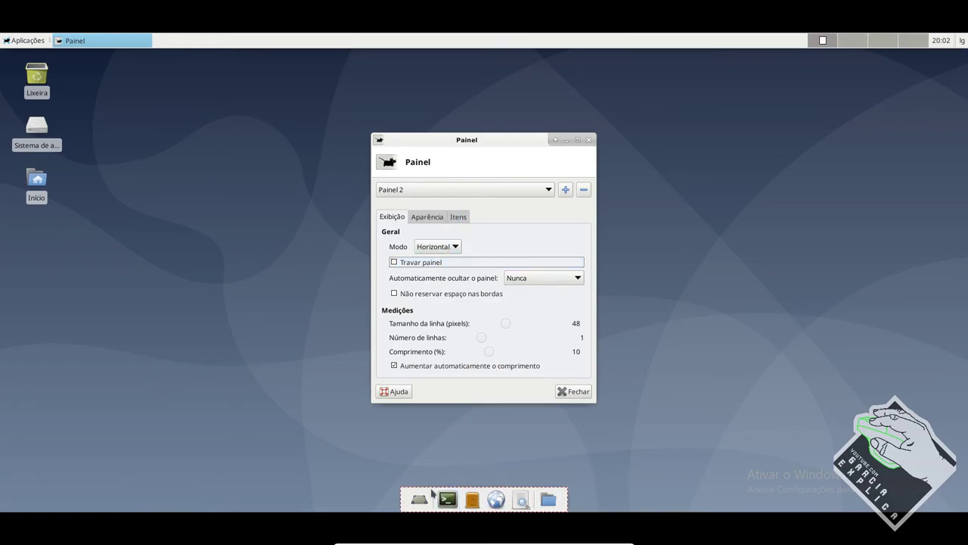
pyautogui.moveTo(404, 505); pyautogui.dragTo(15, 291)
pyautogui.click(427, 247)
pyautogui.click(437, 262)
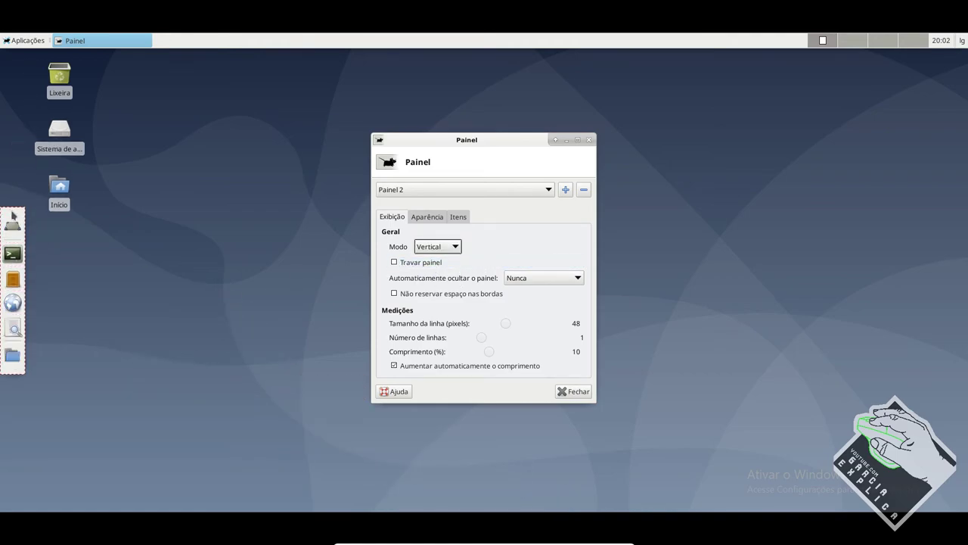
pyautogui.moveTo(6, 212); pyautogui.dragTo(4, 184)
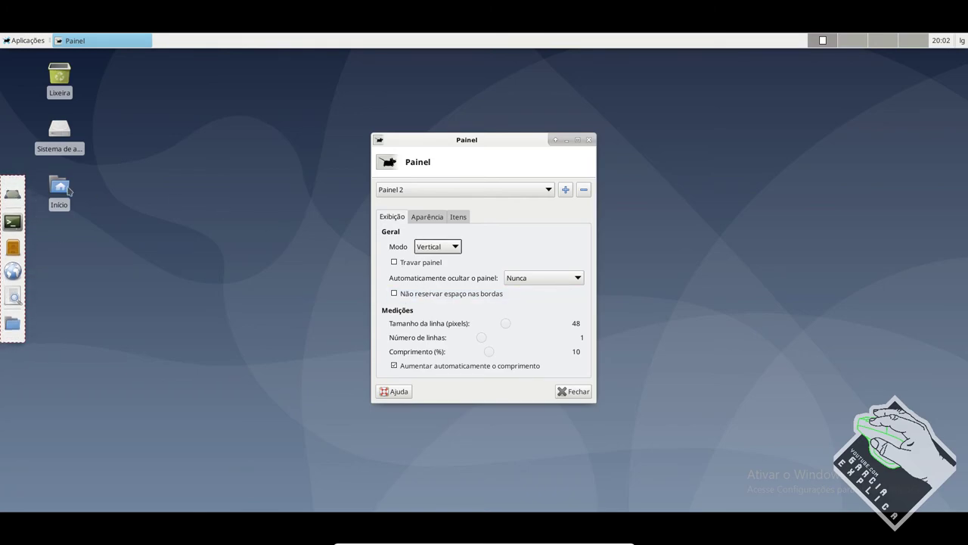
pyautogui.moveTo(11, 180); pyautogui.dragTo(485, 388)
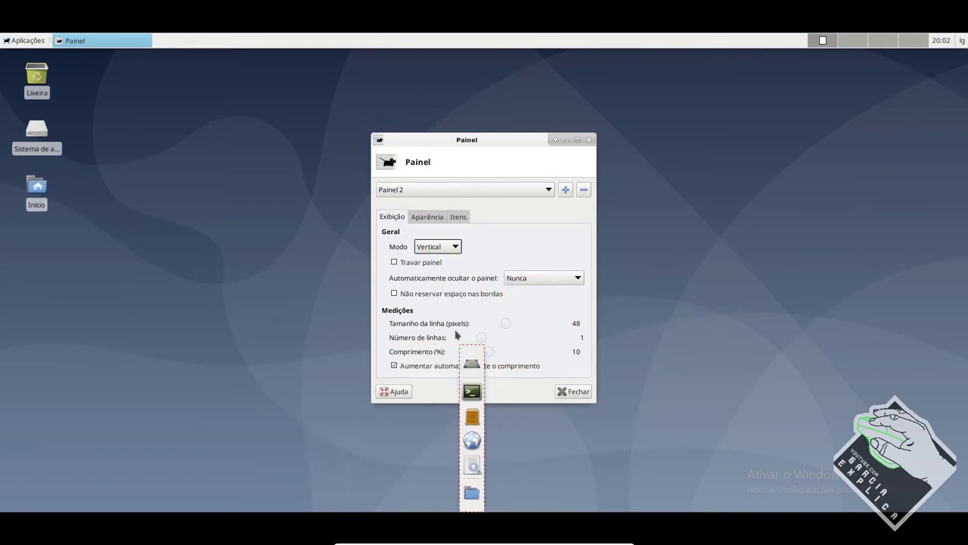
pyautogui.click(432, 248)
pyautogui.click(434, 231)
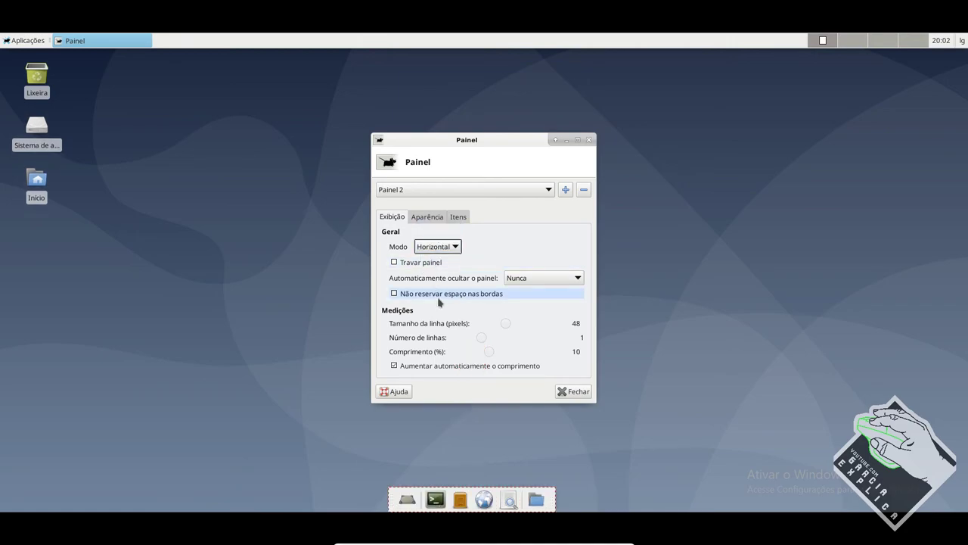
pyautogui.click(426, 217)
pyautogui.click(459, 217)
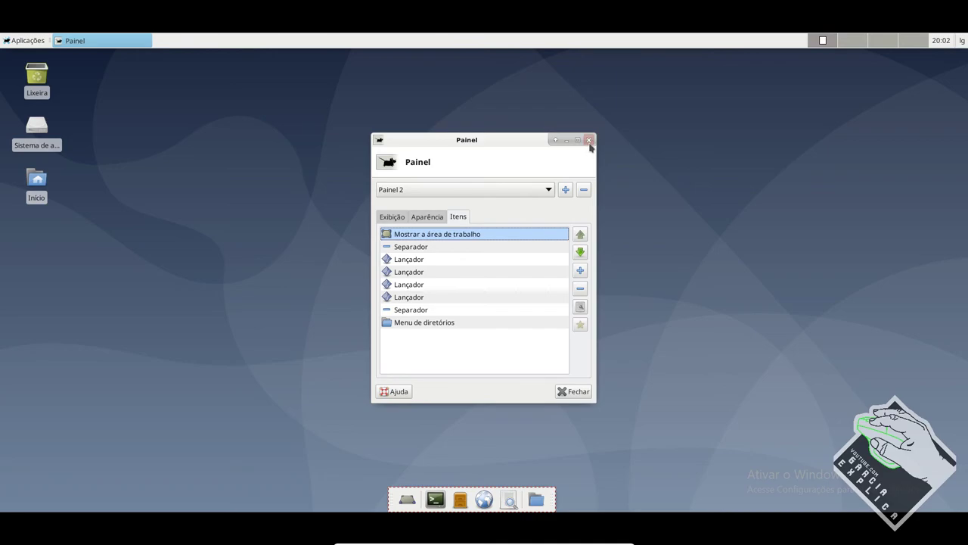
pyautogui.click(589, 140)
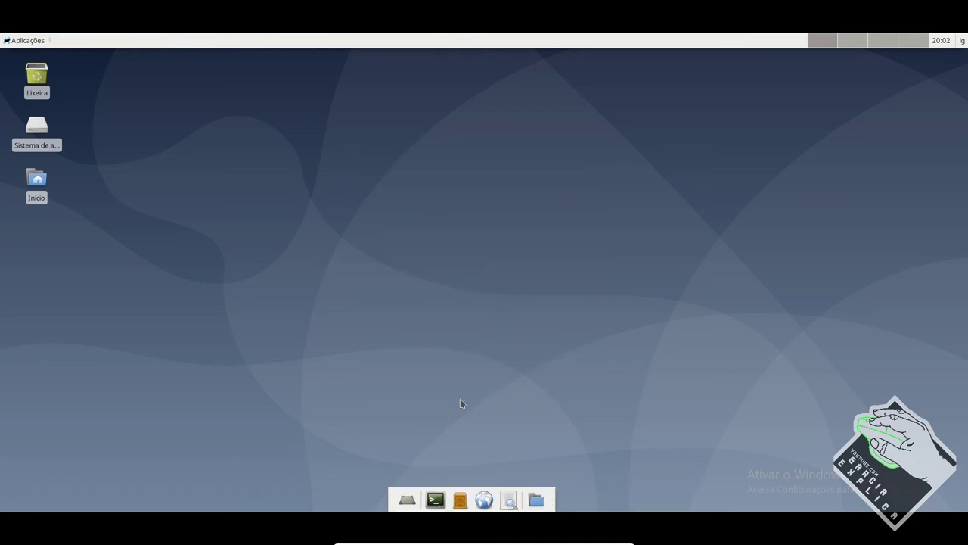
# Step: Centre the dock along the bottom edge and lock the panel
pyautogui.moveTo(392, 502); pyautogui.dragTo(374, 512)
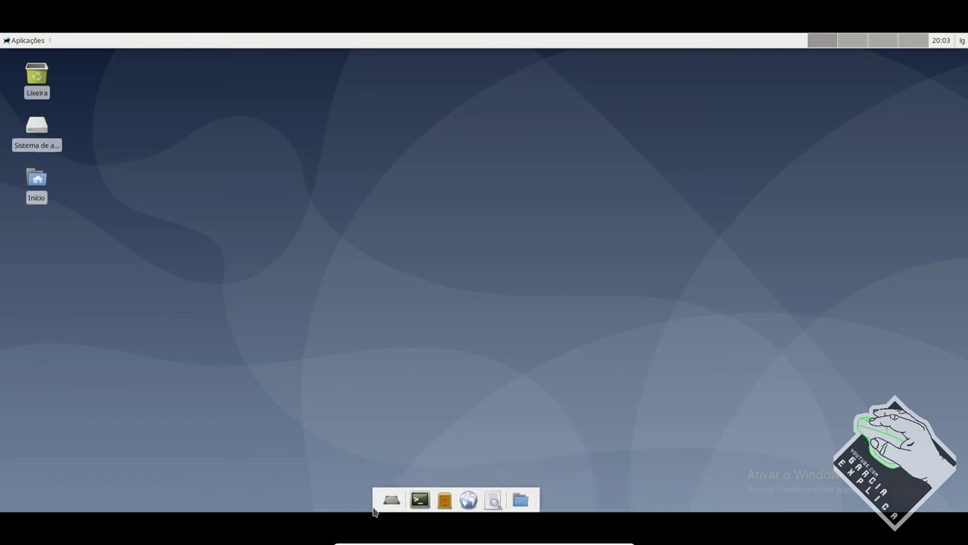
pyautogui.rightClick(374, 512)
pyautogui.click(424, 457)
# Step: Browse the Aplicações menu to the Escritório submenu's LibreOffice programs, then close it
pyautogui.click(28, 41)
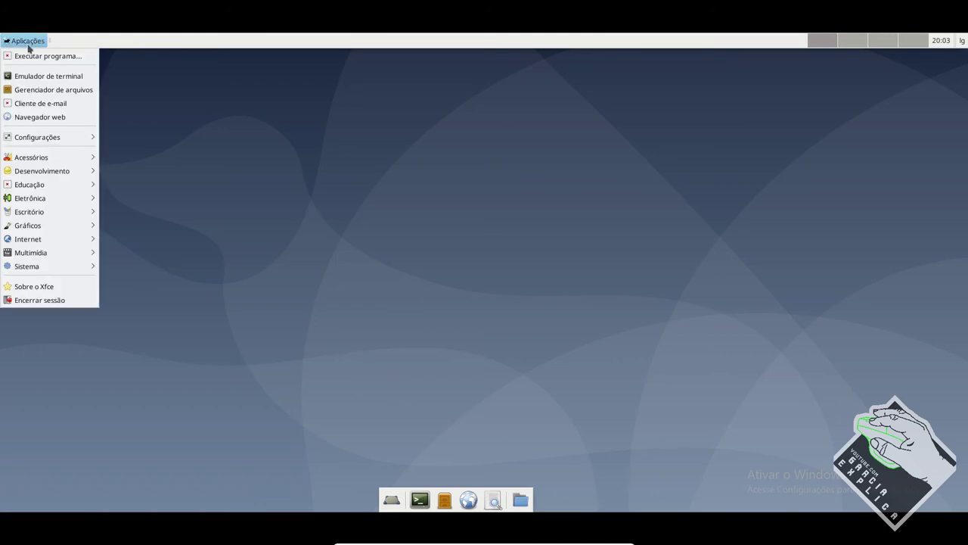
pyautogui.moveTo(61, 163)
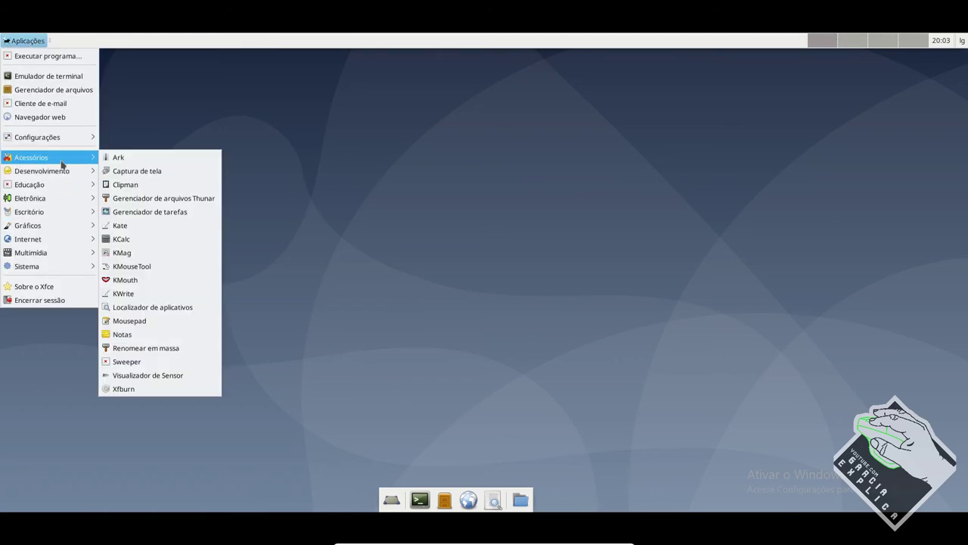
pyautogui.moveTo(78, 241)
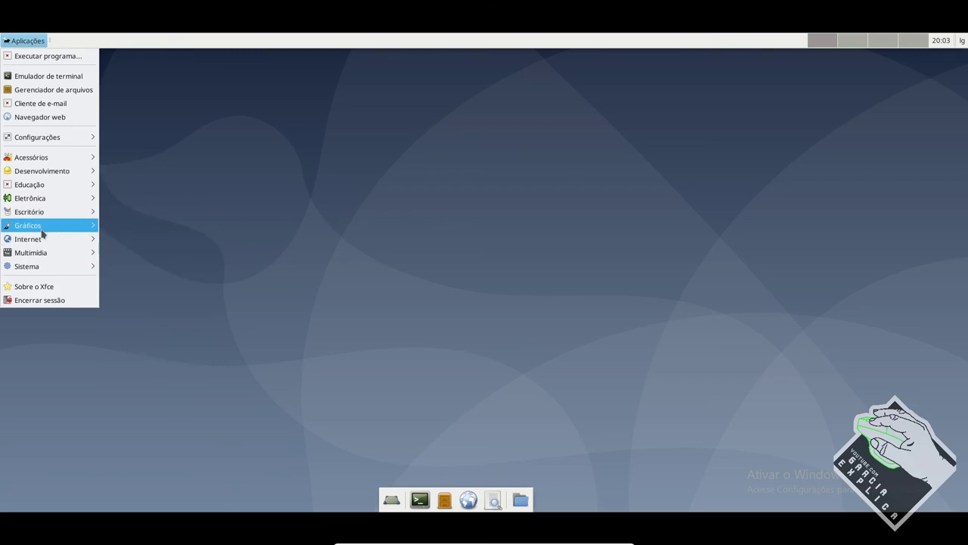
pyautogui.moveTo(66, 211)
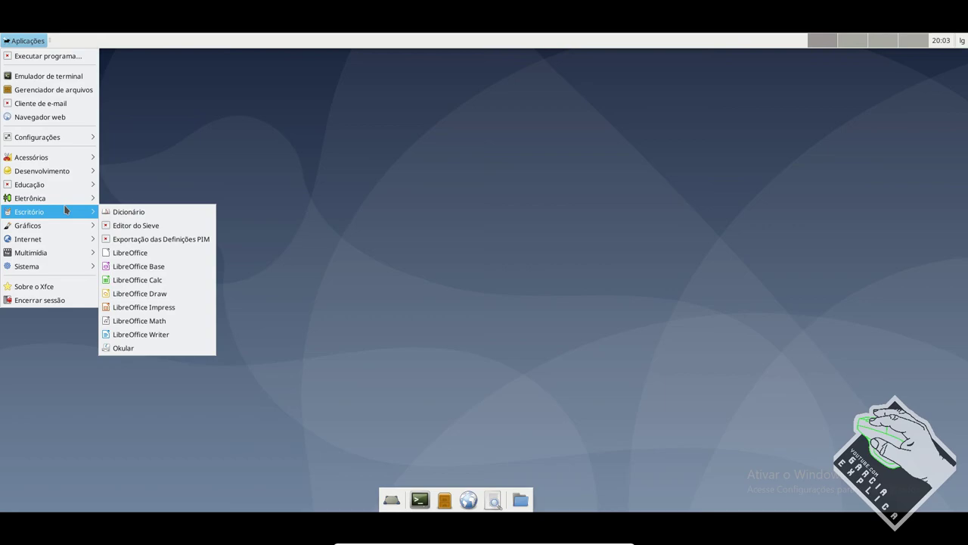
pyautogui.click(581, 215)
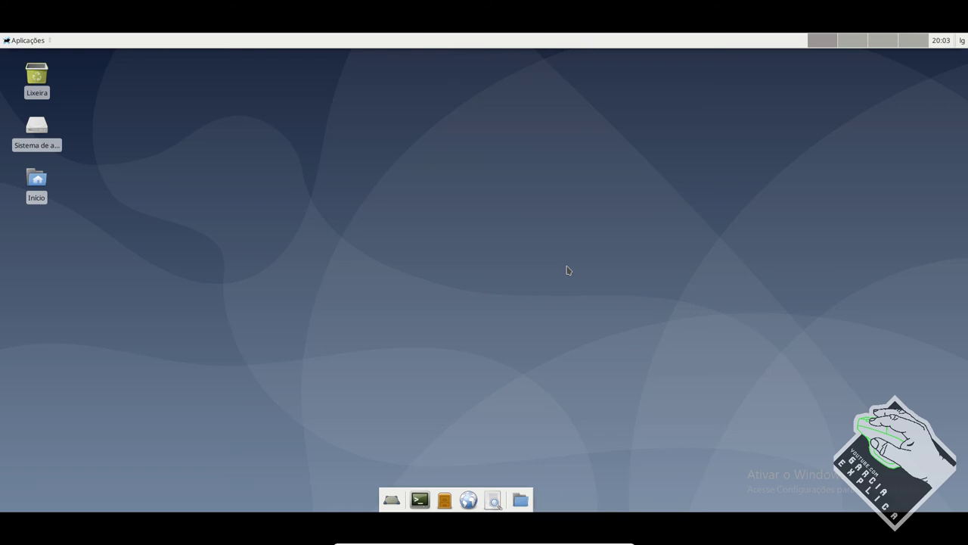
# Step: Open a terminal and start a 'sudo apt purge' command, listing gn* package completions
pyautogui.click(420, 499)
pyautogui.write('s')
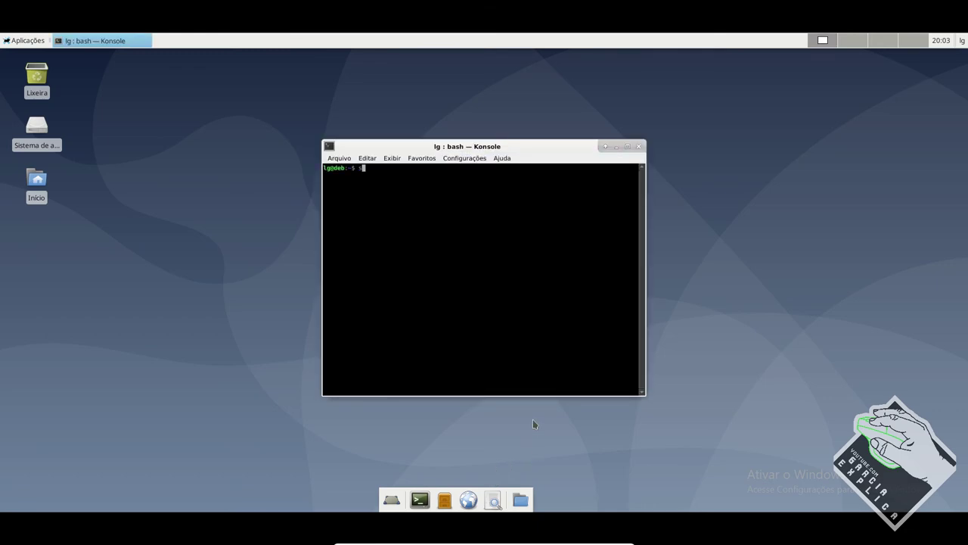
pyautogui.write('udo apt purge kde-cli-tools')
pyautogui.press('Tab')
pyautogui.press('Tab')
pyautogui.press('Tab')
pyautogui.press('Tab')
pyautogui.press('Tab')
pyautogui.press('Tab')
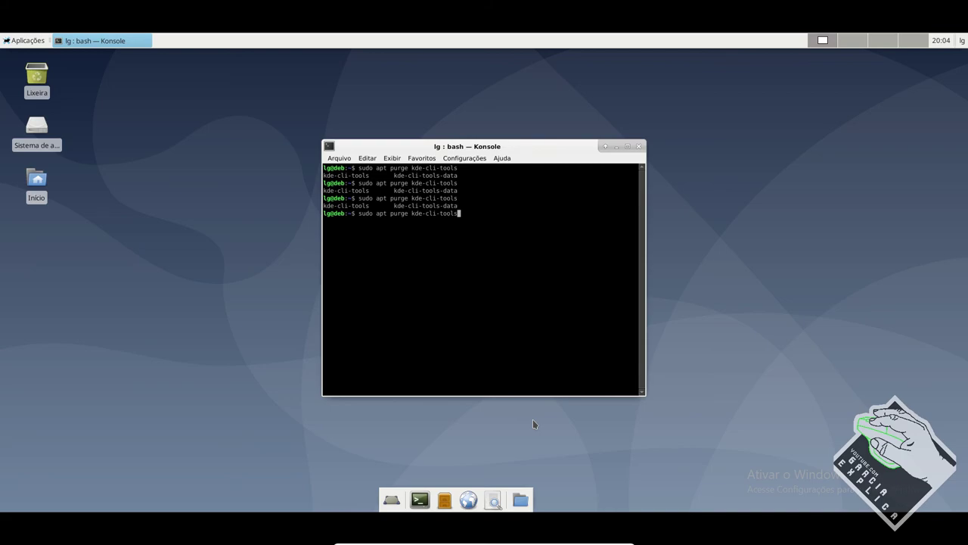
pyautogui.press('BackSpace')
pyautogui.press('BackSpace')
pyautogui.press('BackSpace')
pyautogui.press('BackSpace')
pyautogui.press('BackSpace')
pyautogui.press('BackSpace')
pyautogui.press('BackSpace')
pyautogui.press('BackSpace')
pyautogui.press('BackSpace')
pyautogui.press('BackSpace')
pyautogui.press('BackSpace')
pyautogui.press('BackSpace')
pyautogui.press('BackSpace')
pyautogui.write('gn')
pyautogui.press('Tab')
pyautogui.press('Tab')
pyautogui.press('Tab')
pyautogui.press('Tab')
pyautogui.write('o')
pyautogui.press('Tab')
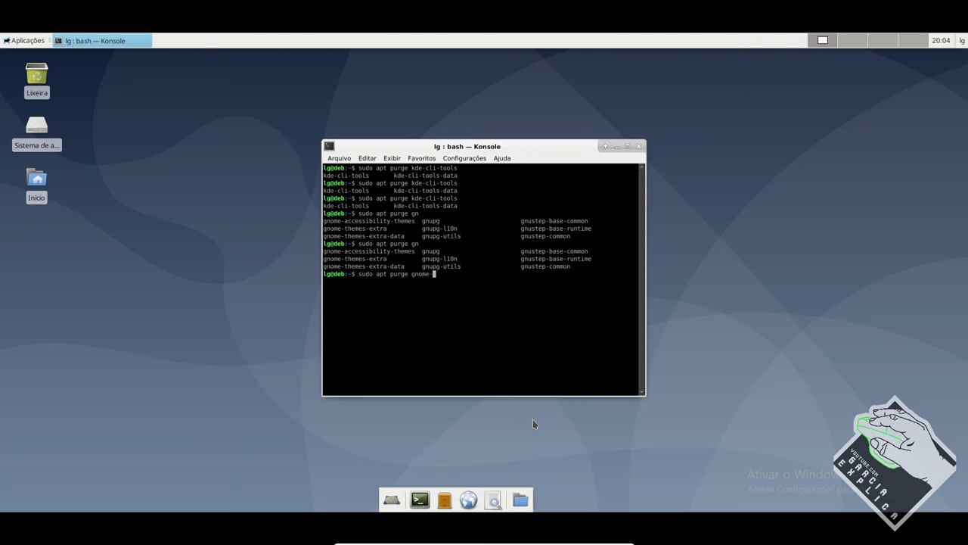
# Step: Run 'sudo apt purge gnome-gno*', which finds no matching package, and close the terminal
pyautogui.write('a')
pyautogui.press('BackSpace')
pyautogui.write('gno*')
pyautogui.press('Return')
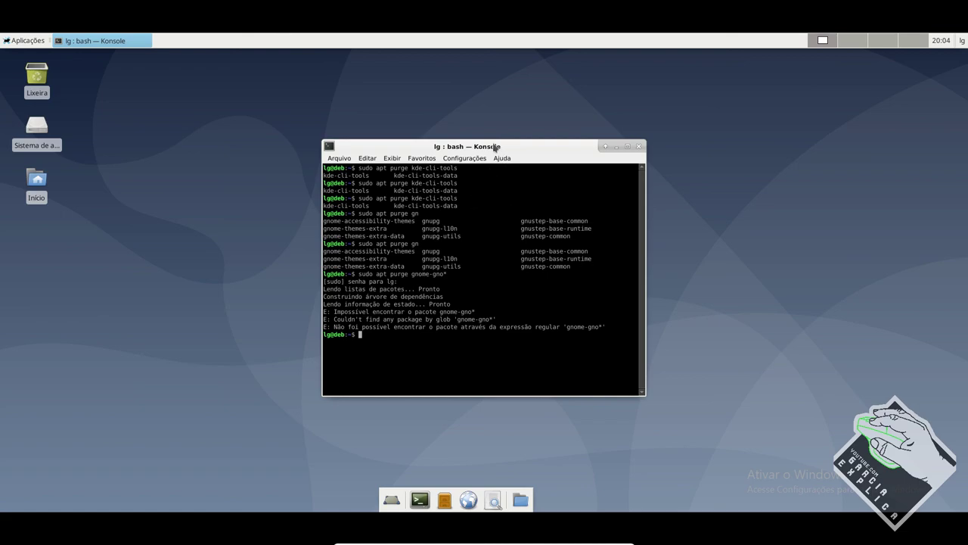
pyautogui.moveTo(489, 142); pyautogui.dragTo(475, 140)
pyautogui.click(624, 145)
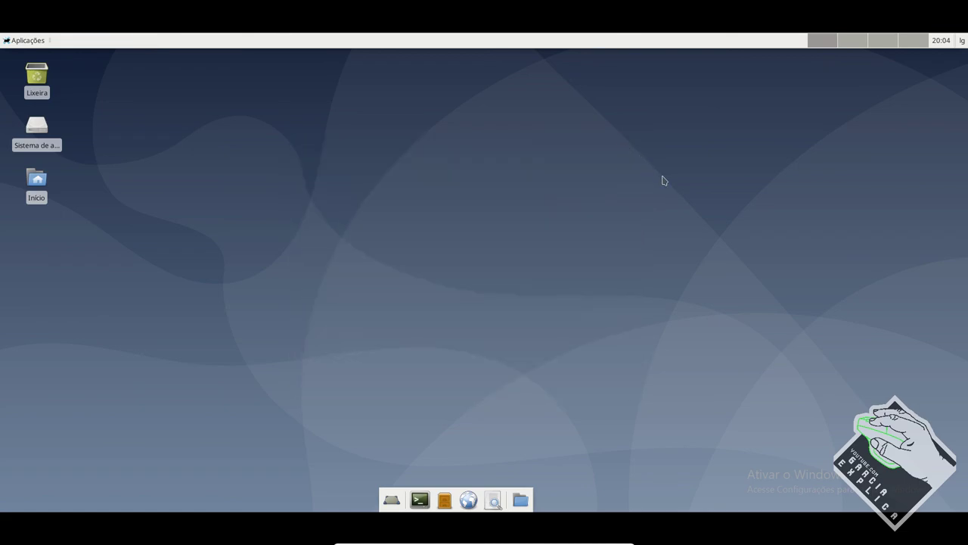